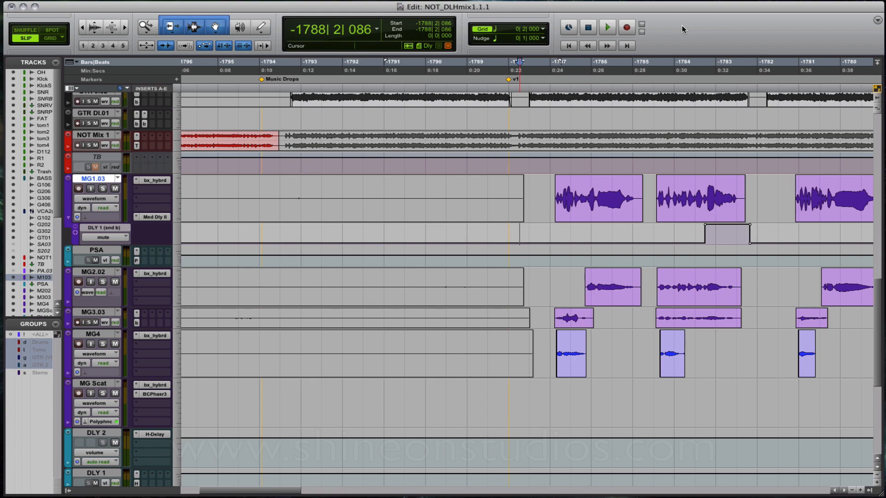
Open the mixer, select the vocal and effects tracks from M103 through V1, and play the mix.
key("super+equal")
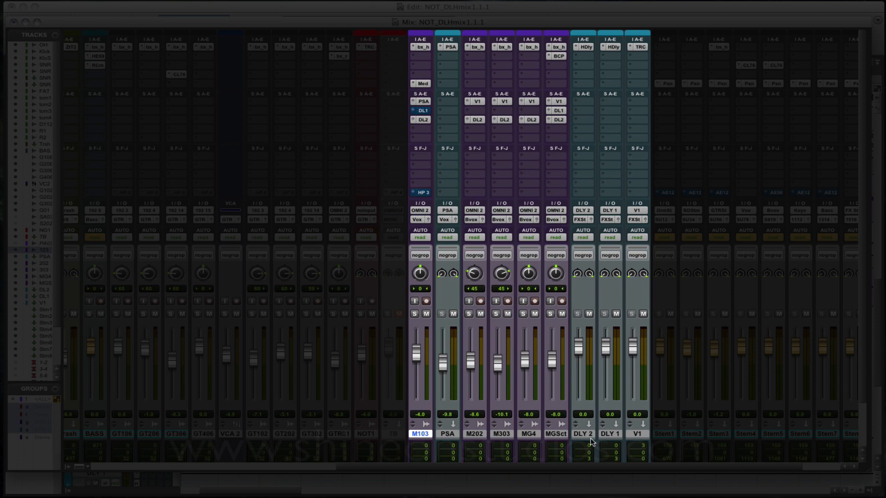
left_click(635, 435, "shift")
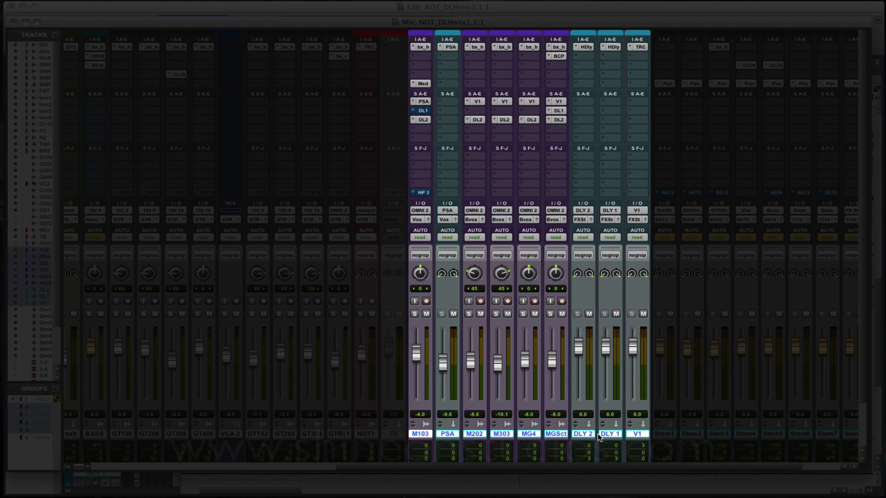
key("space")
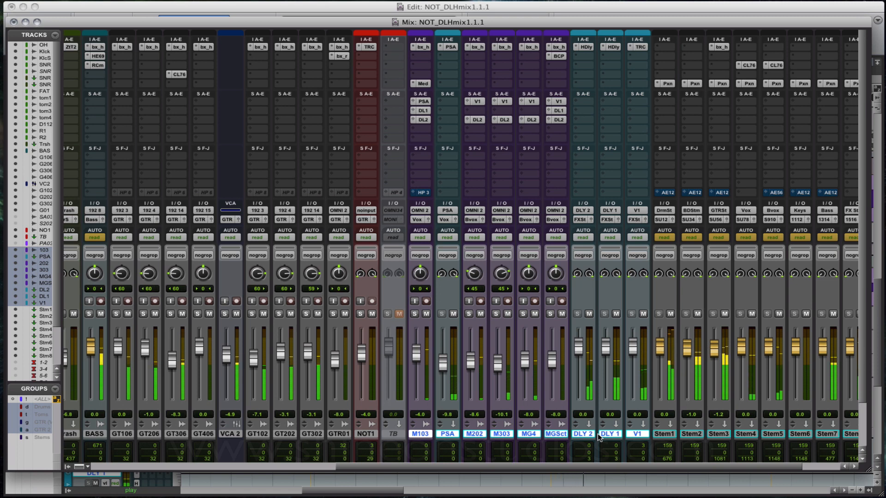
key("space")
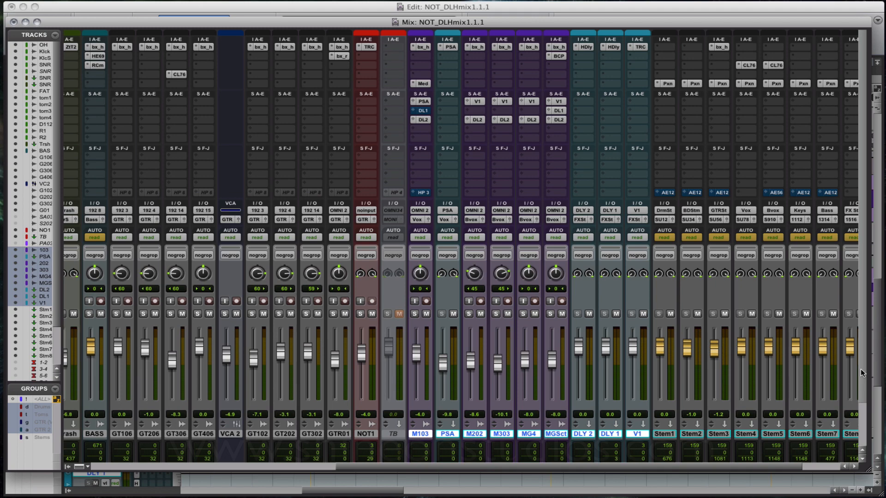
left_click_drag(860, 370, 861, 375)
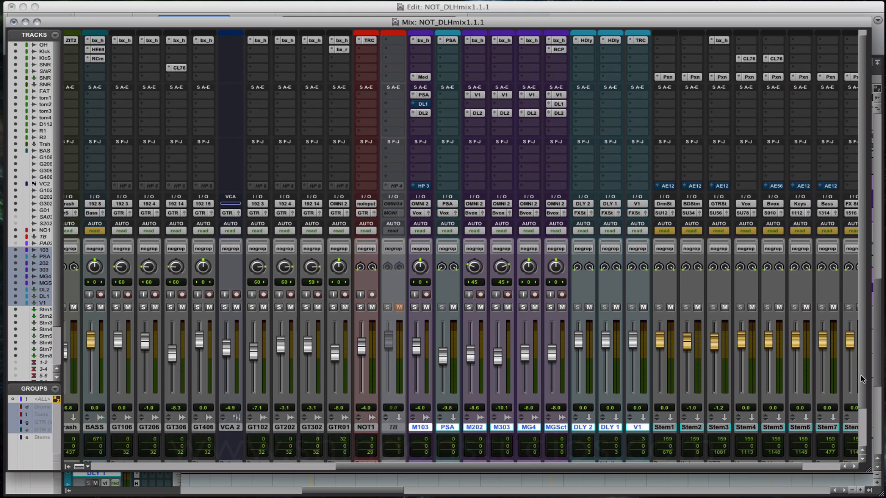
Examine the DLY 1 send mute automation under MG1.03 in the edit timeline before the C1 marker.
key("super+equal")
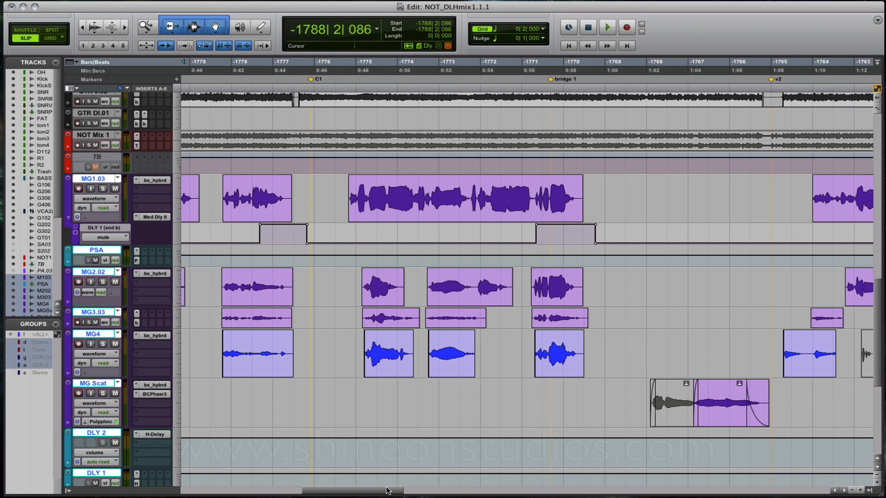
left_click_drag(388, 492, 337, 493)
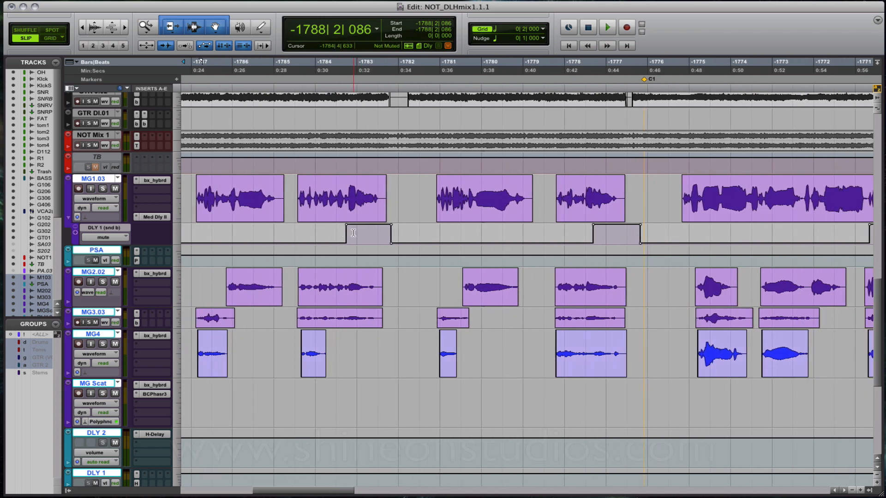
key("super+equal")
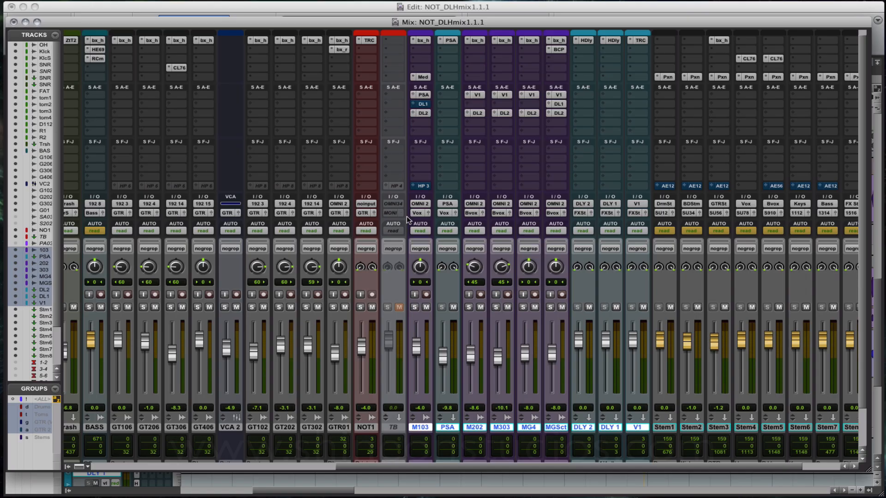
Open the H-Delay inserts on DLY 2 and DLY 1 to compare their settings, and close the plug-in.
left_click(585, 41)
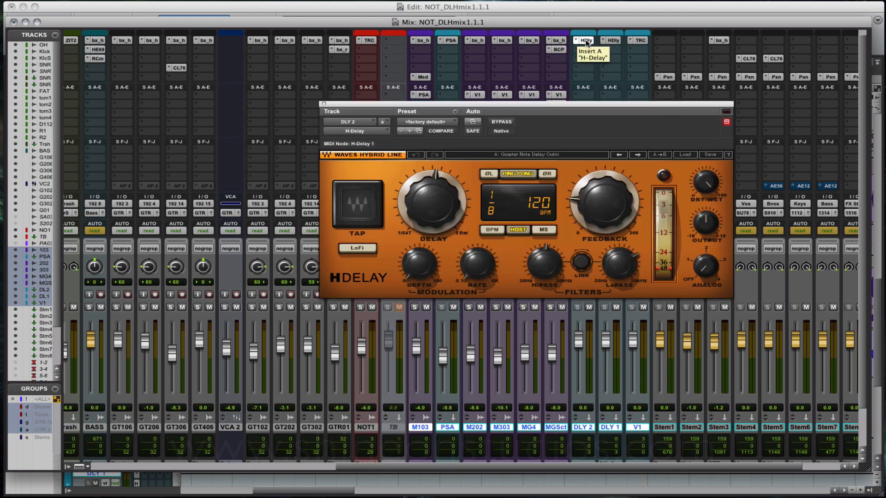
left_click(613, 41)
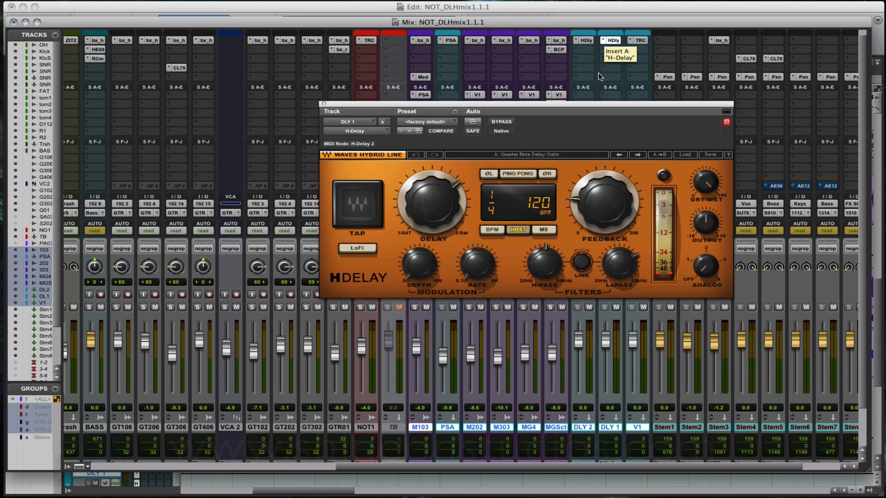
key("super+equal")
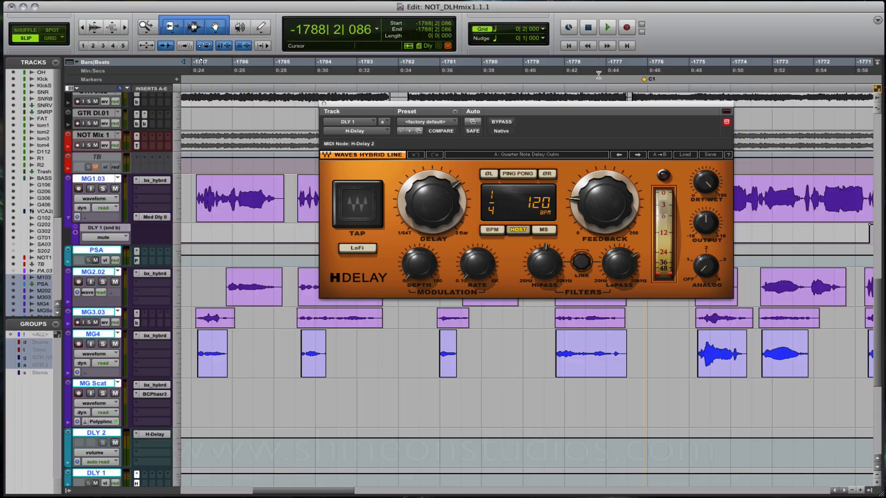
left_click(324, 104)
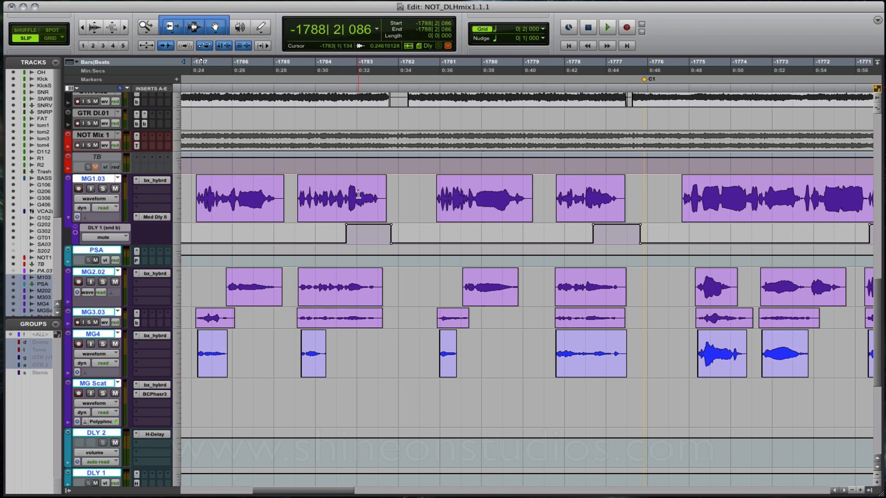
Play the song from -1785|2|400 in the DLY 1 send's mute lane to hear the delay throw.
left_click(289, 233)
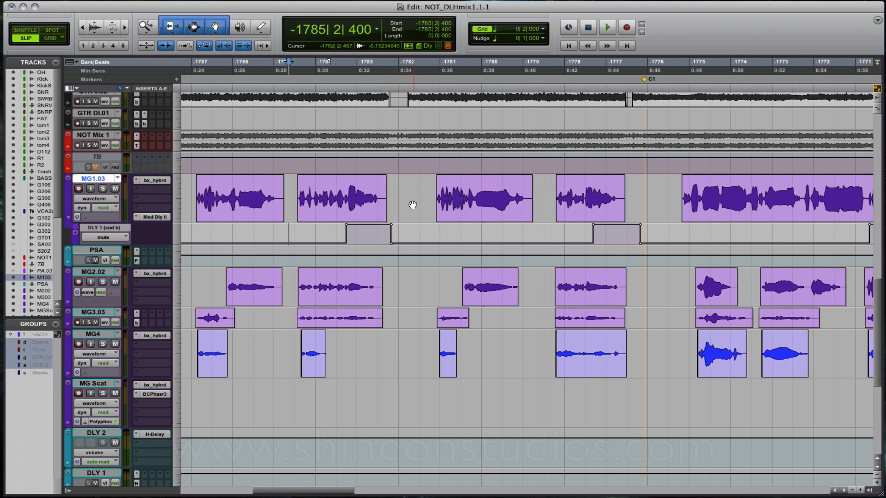
key("space")
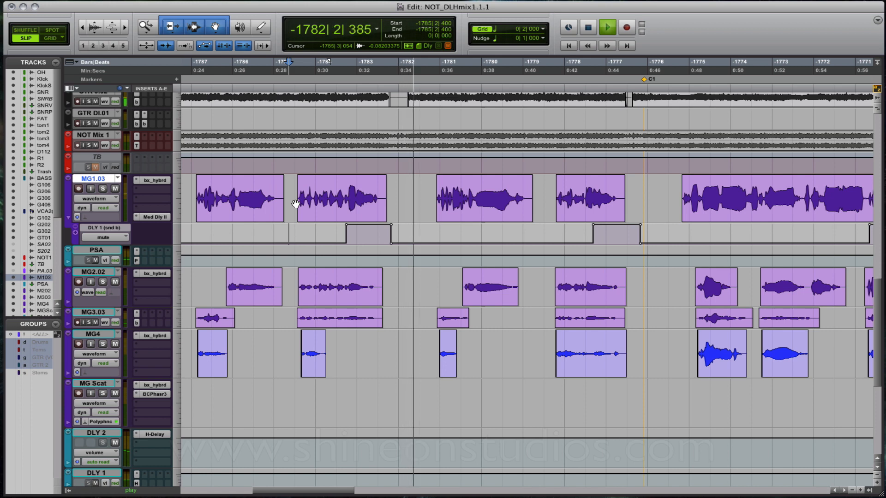
key("space")
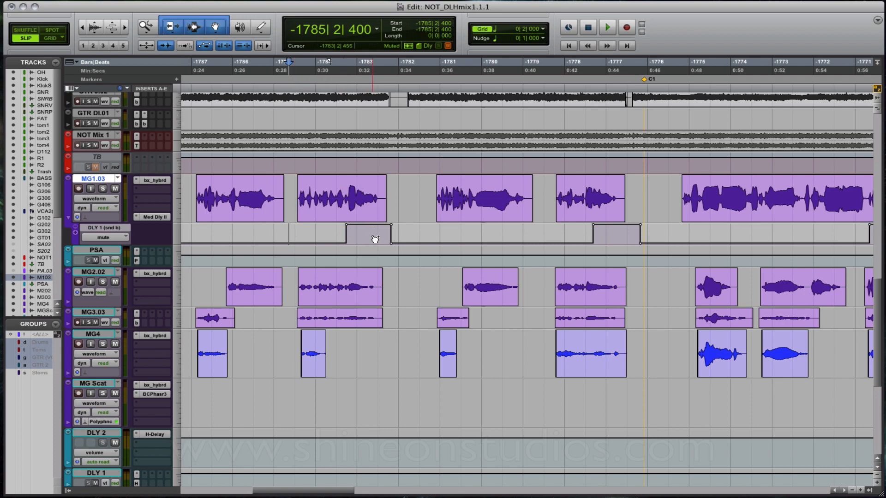
Open MG1.03's DLY 1 send in the mixer and play the passage to watch its automated mute.
key("super+equal")
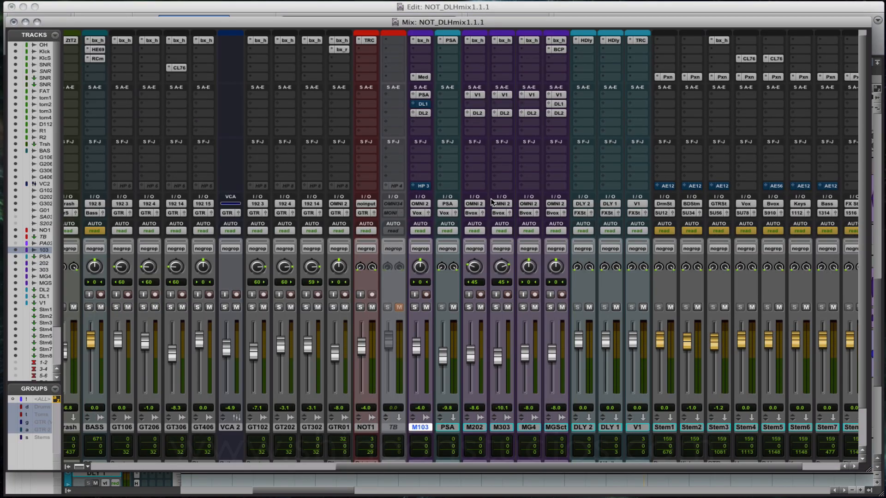
left_click(423, 104)
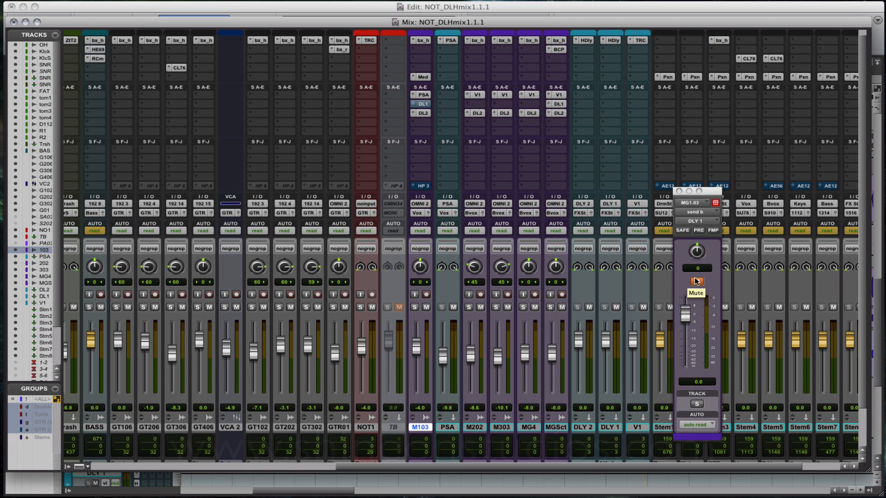
key("space")
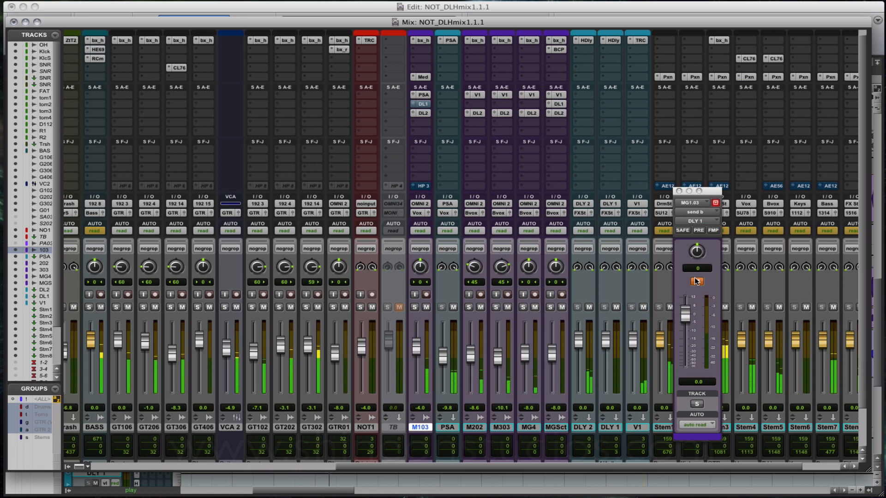
left_click(696, 282)
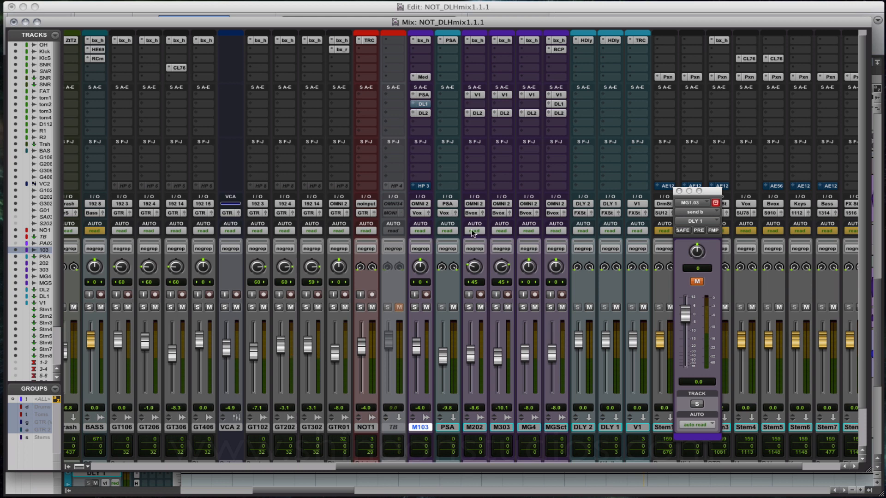
Inspect MG1.03's PSA send and the SansAmp PSA-1 insert on the PSA track, then close the plug-in.
left_click(424, 95)
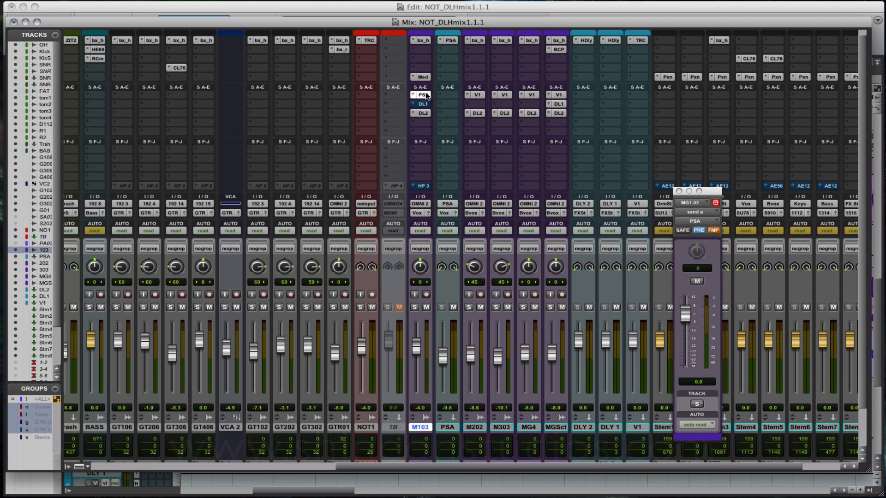
left_click(451, 42)
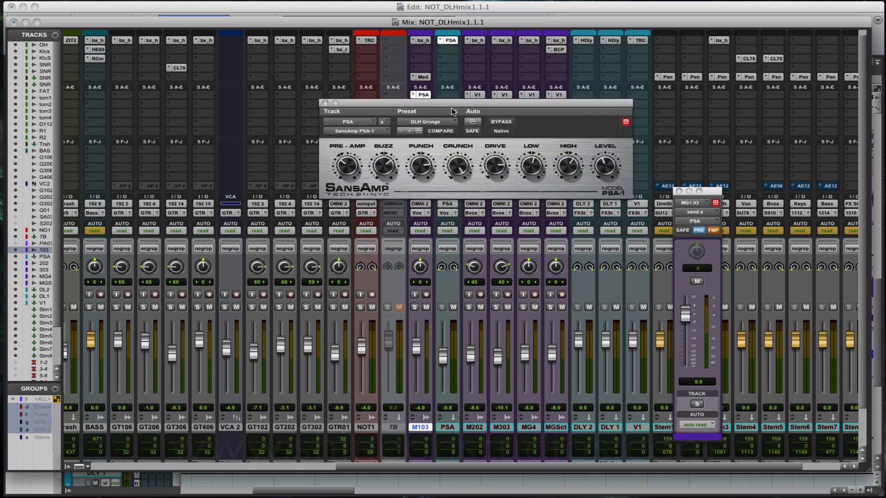
left_click_drag(463, 103, 462, 233)
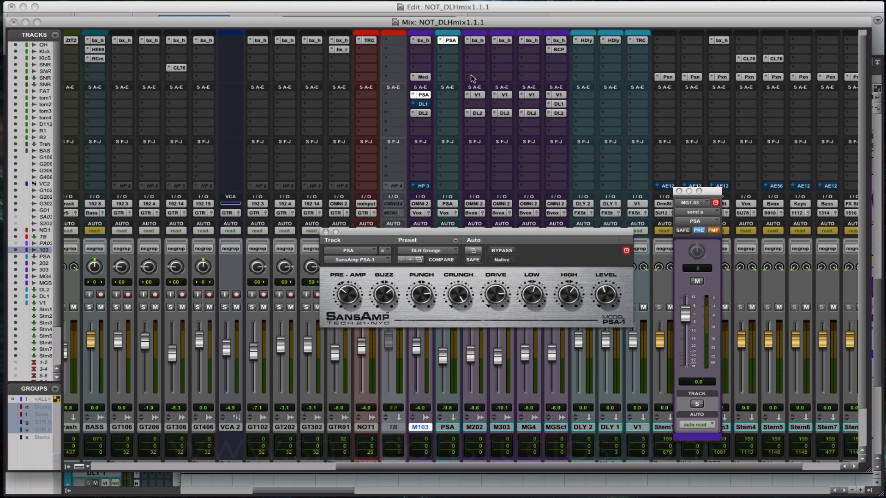
left_click(325, 232)
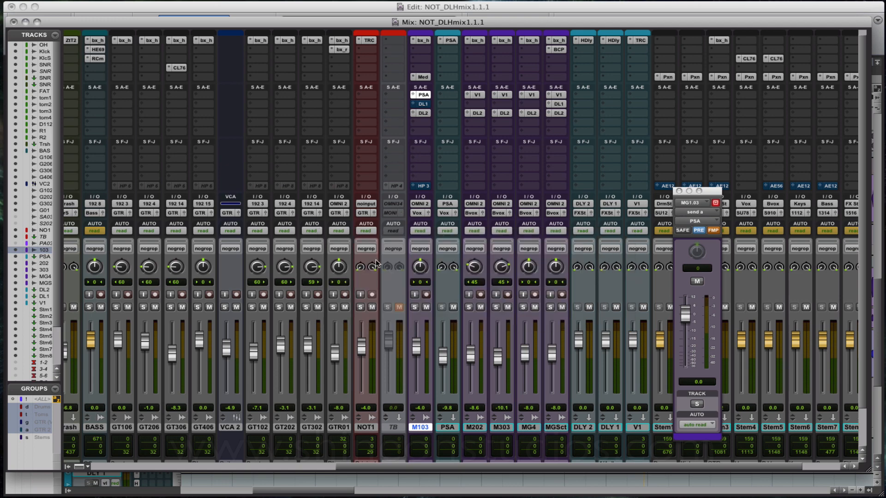
Solo the M103 vocal, mute the DLY 2, DLY 1 and V1 effects tracks, and play the passage.
left_click(415, 308)
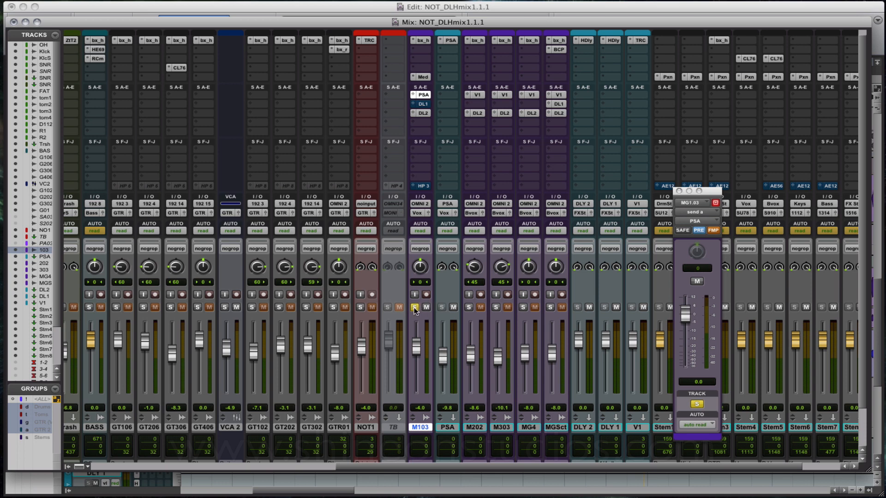
left_click(588, 307)
left_click(617, 308)
left_click(642, 308)
key("space")
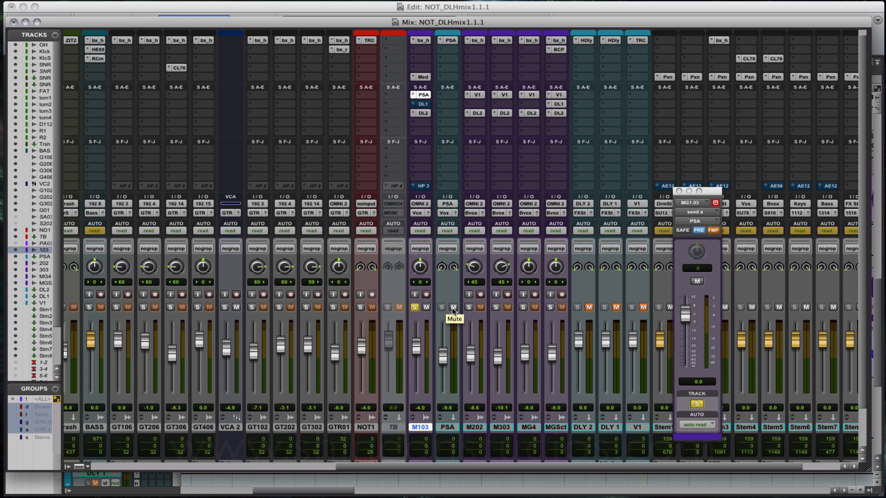
Mute the PSA track to audition the vocal without it, then restore PSA and unsolo M103.
left_click(453, 307)
key("space")
left_click(452, 308)
left_click(415, 308)
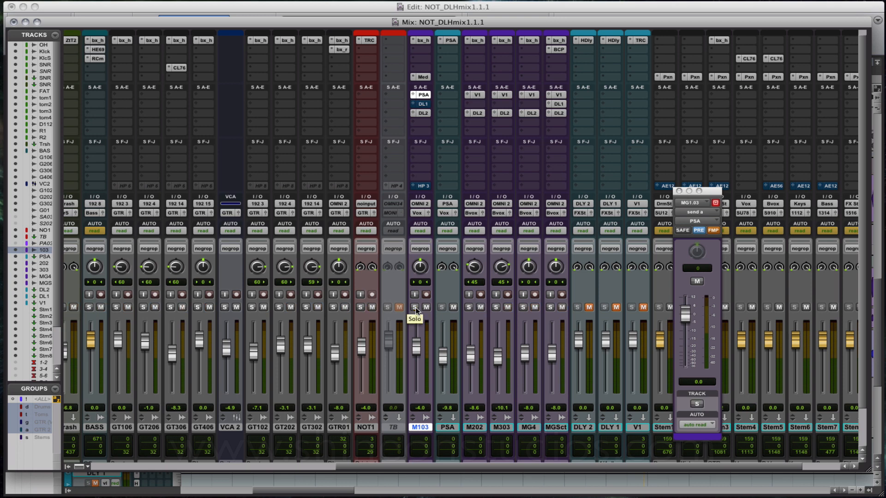
Audition the vocal within the full mix and unmute the DLY 2, DLY 1 and V1 tracks.
key("space")
left_click(589, 307)
left_click(616, 308)
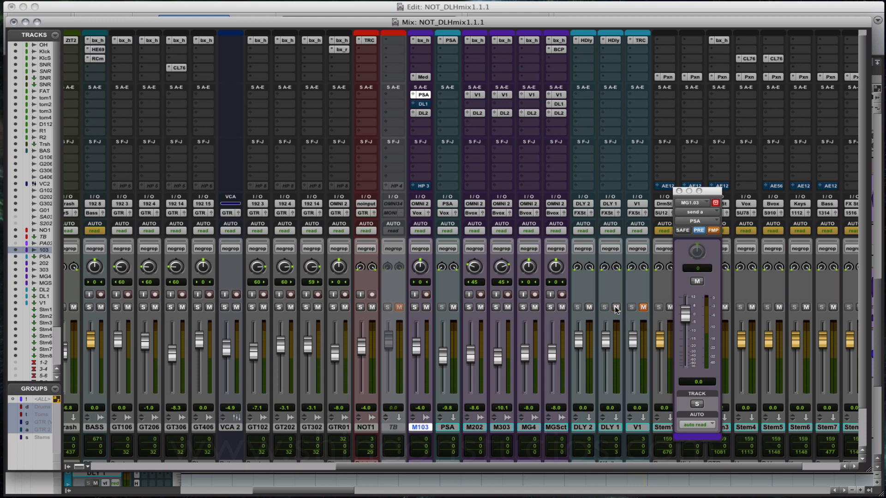
left_click(643, 307)
key("space")
Create a stereo aux input track named WARM from send e on M103.
left_click(415, 135)
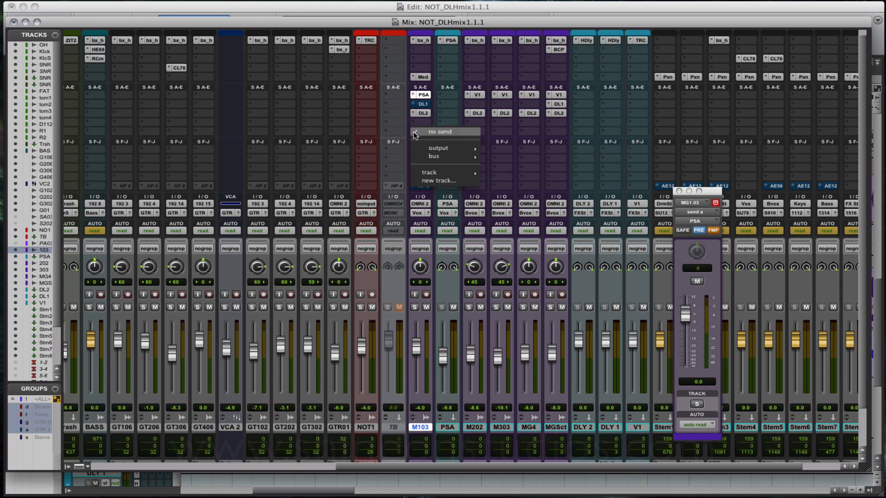
left_click(425, 179)
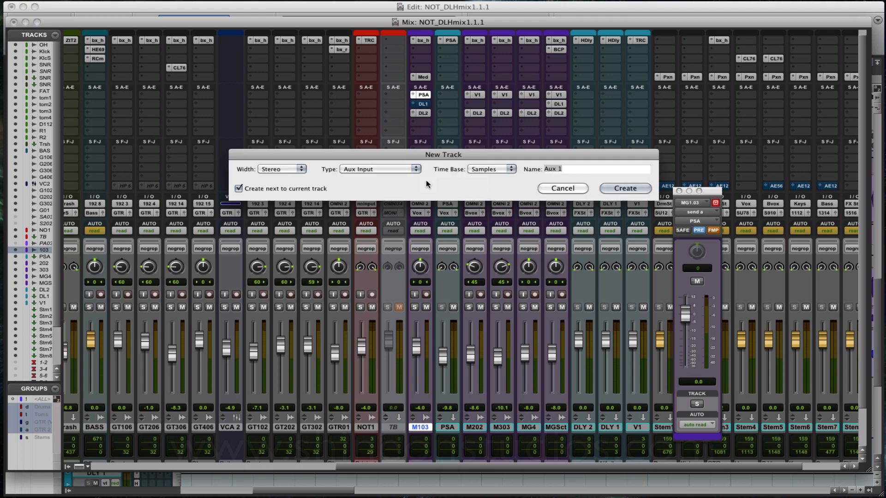
type("WARM")
key("Return")
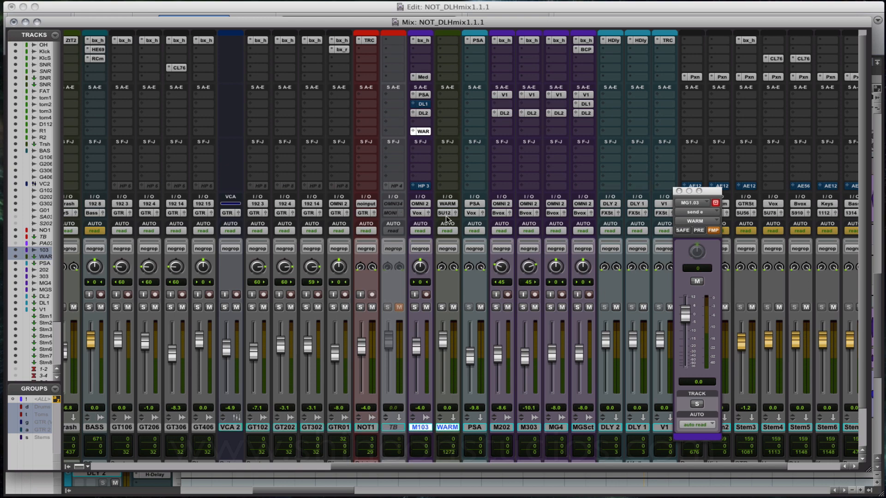
Route the WARM track's output to the Stem8 track.
left_click(446, 213)
mouse_move(460, 216)
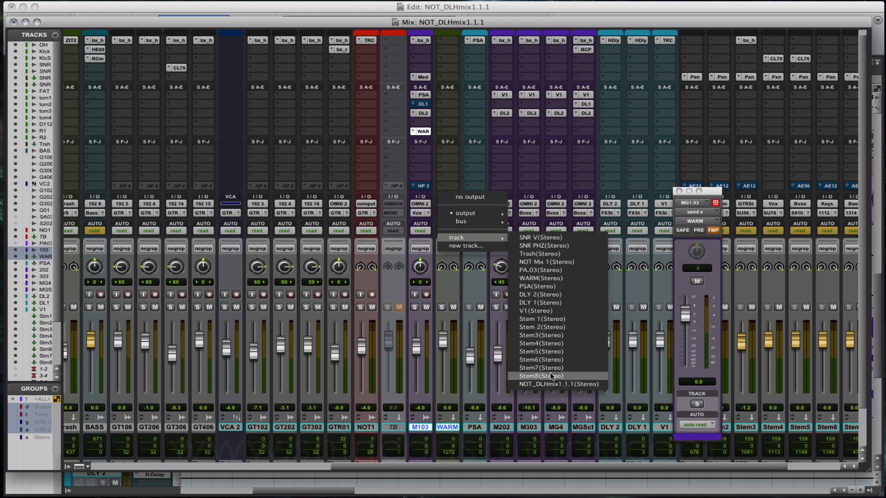
left_click(549, 376)
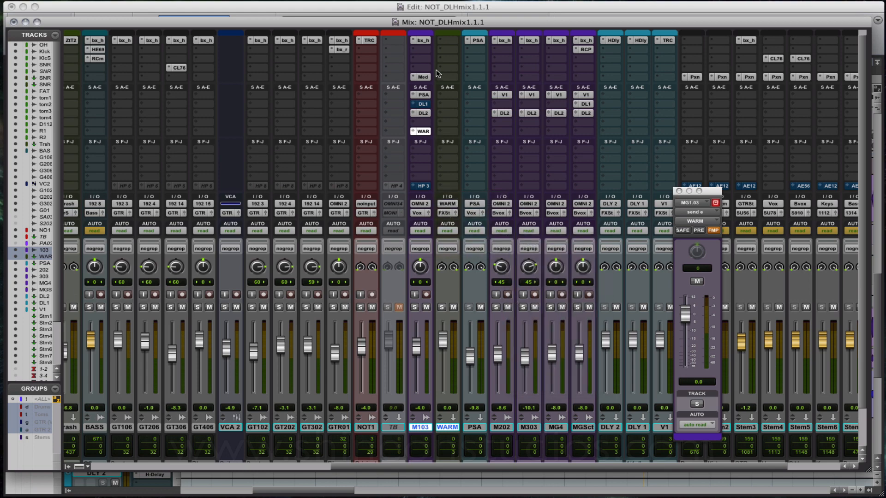
Insert the multi-mono AVOX WARM (mono) plug-in in the WARM track's first insert slot.
left_click(444, 41)
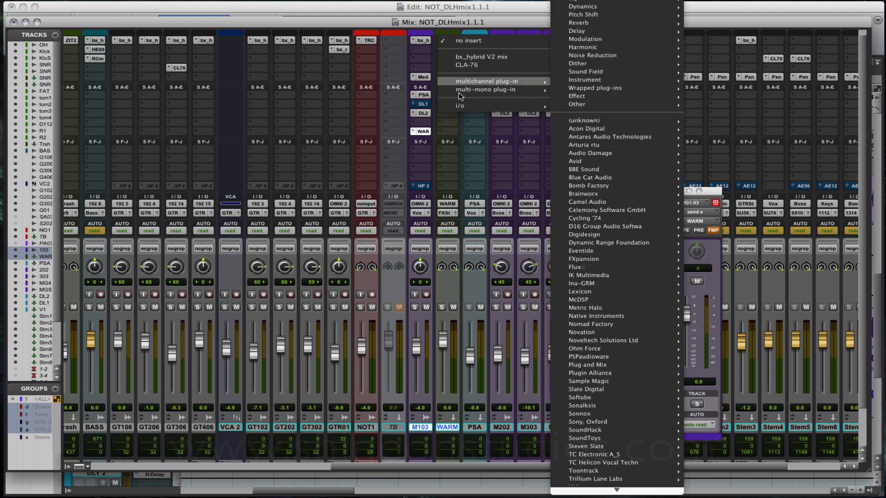
mouse_move(465, 92)
mouse_move(592, 91)
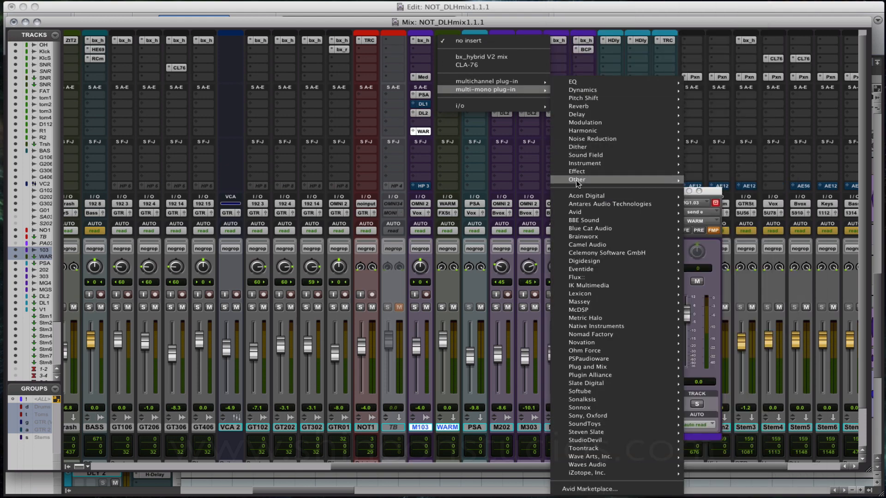
mouse_move(575, 180)
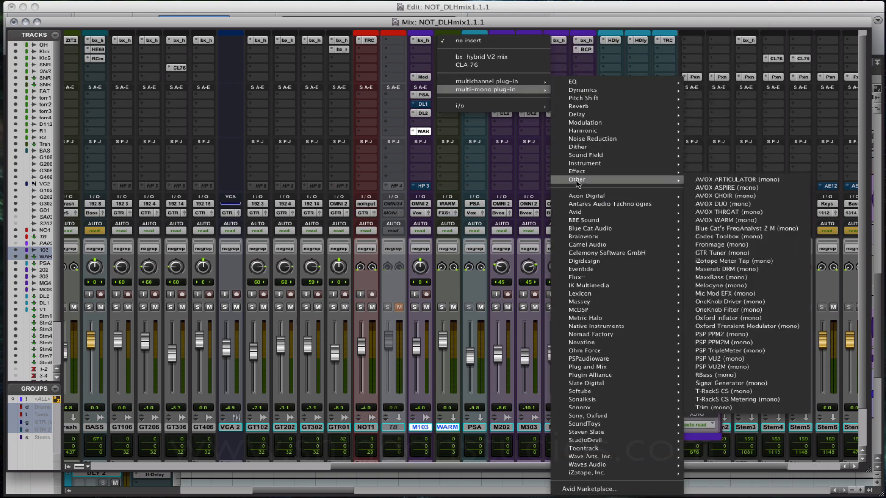
left_click(750, 216)
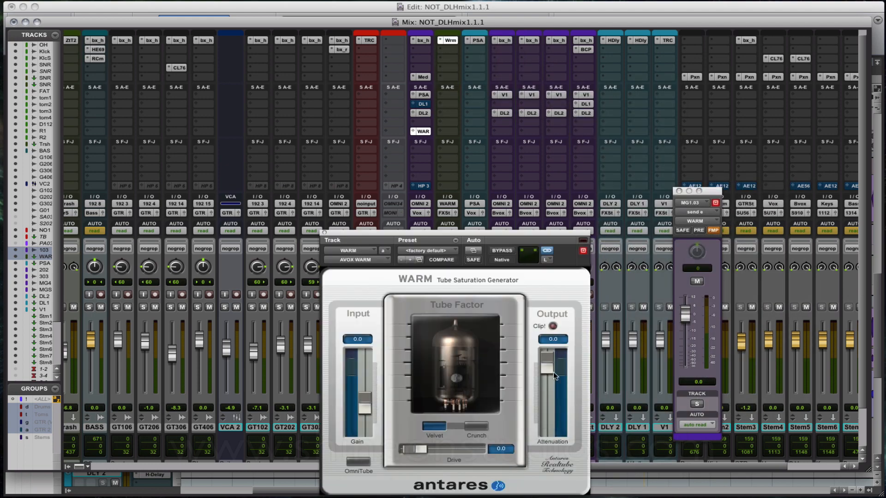
Set AVOX WARM to Crunch with output attenuation -6.0, drive 6.8 and input gain -2.0, and close its window.
left_click_drag(545, 368, 545, 390)
left_click_drag(545, 394, 545, 395)
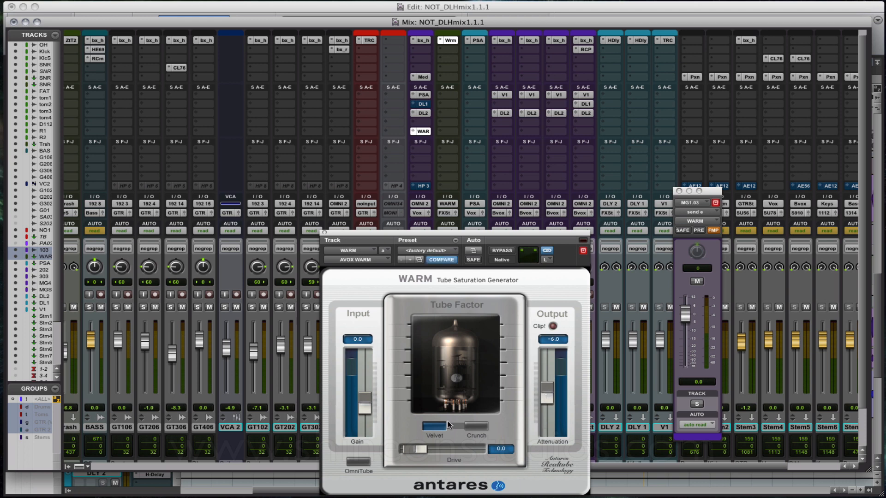
left_click(448, 426)
left_click_drag(416, 450, 447, 452)
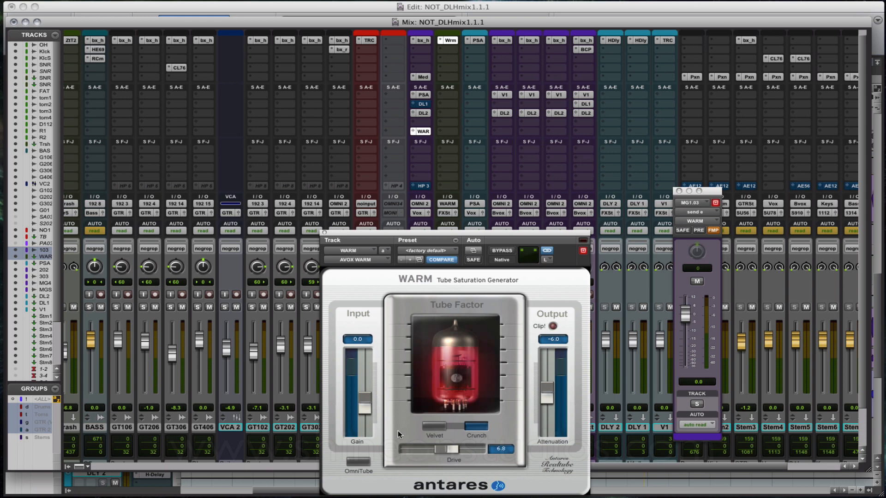
left_click_drag(364, 401, 365, 413)
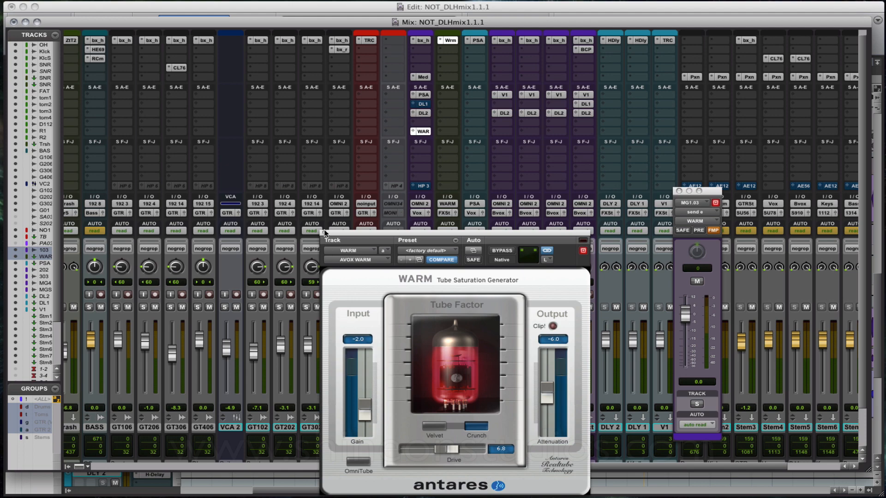
left_click(324, 233)
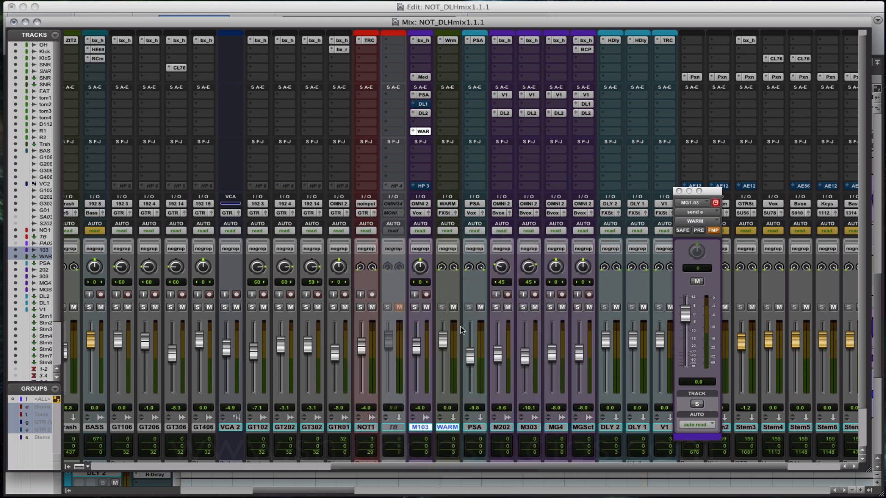
Play the mix and toggle the WARM track's mute to compare the vocal with and without the saturation.
key("space")
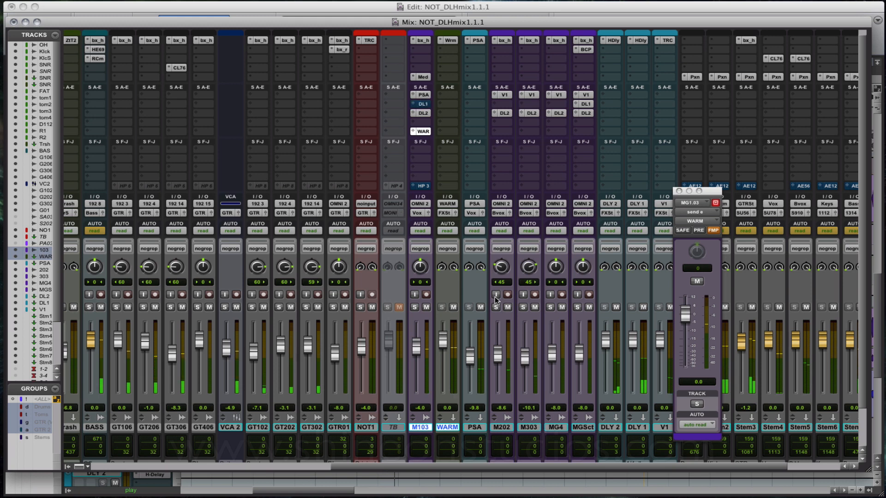
left_click(453, 307)
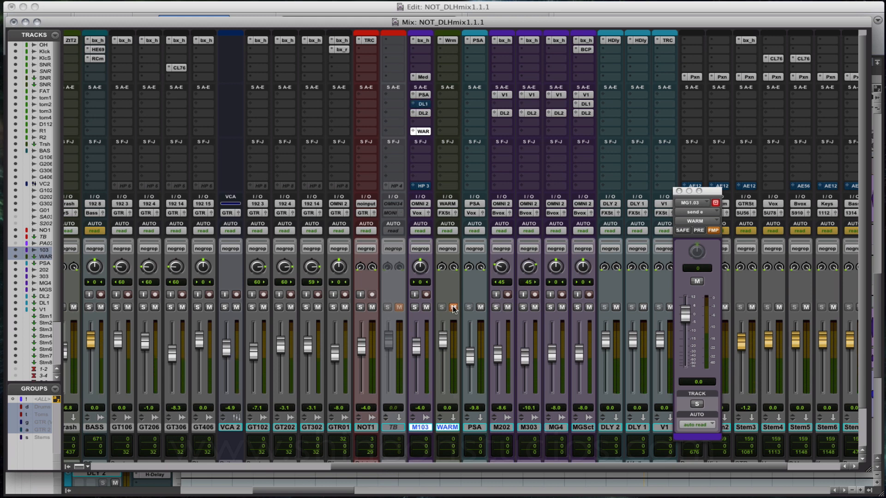
key("space")
left_click(453, 308)
key("space")
Move the WARM track next to DLY 2 and give both tracks DLY 2's teal colour.
left_click(452, 428, "super")
left_click(447, 427)
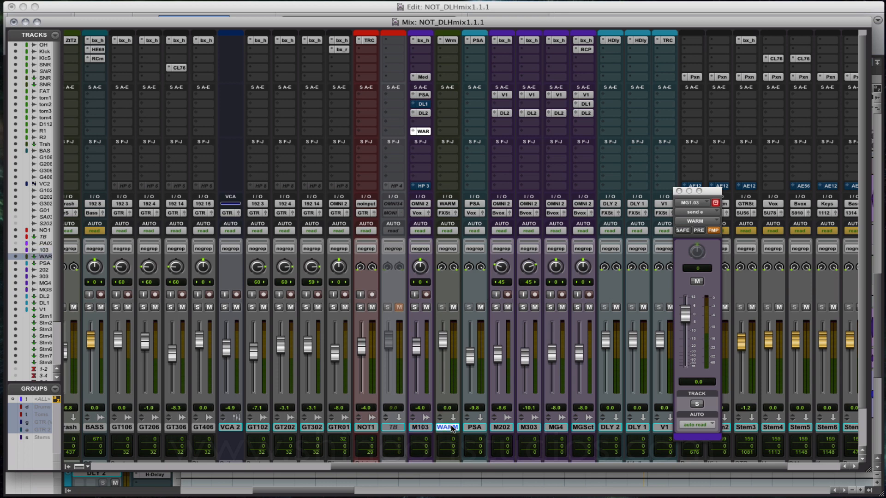
left_click_drag(450, 427, 611, 428)
left_click(611, 430, "shift")
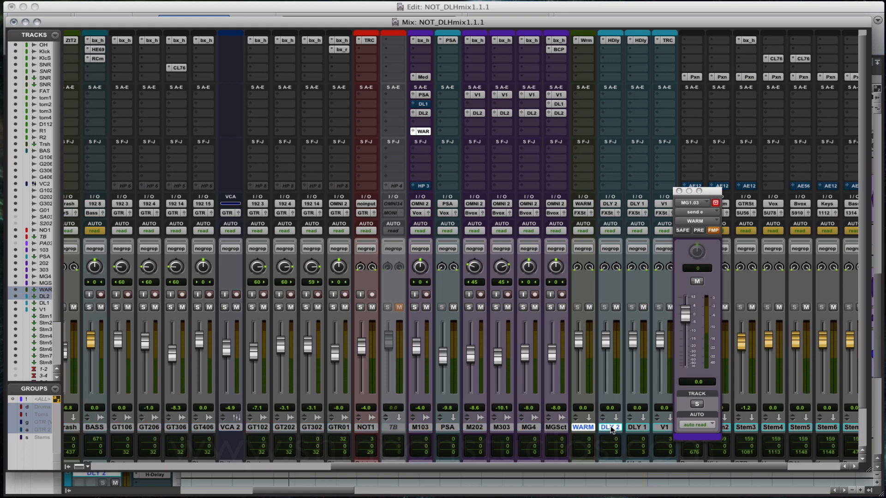
double_click(611, 33)
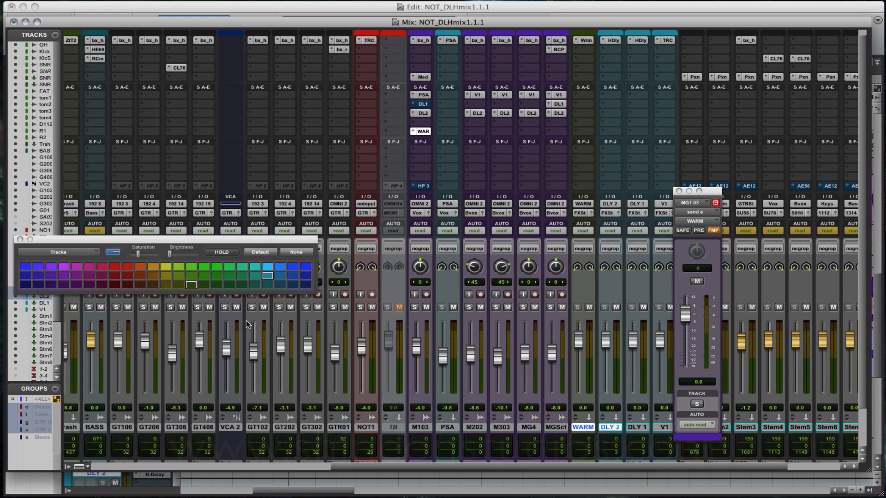
left_click(268, 276)
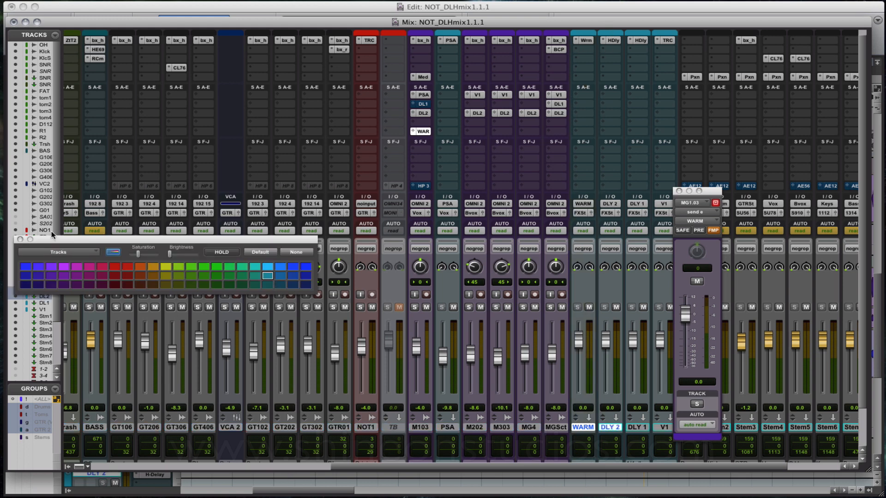
left_click(20, 239)
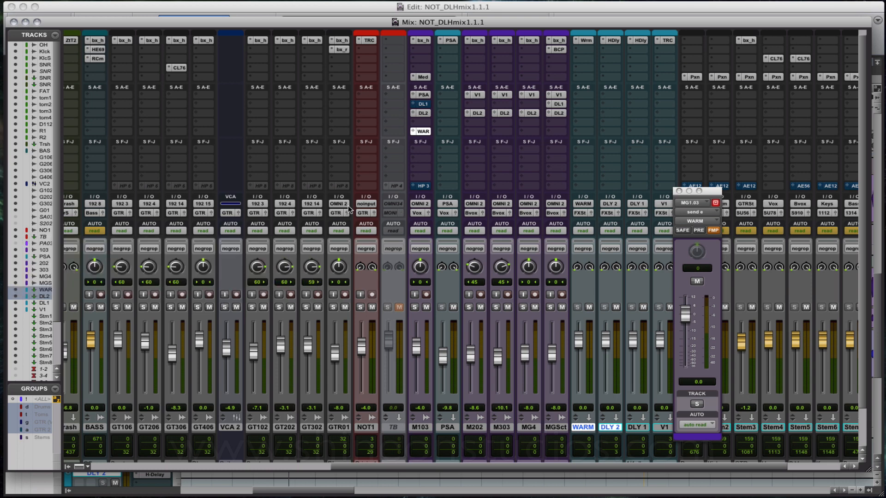
Create a stereo aux input track named Wide from send d on M103.
left_click(416, 122)
mouse_move(420, 150)
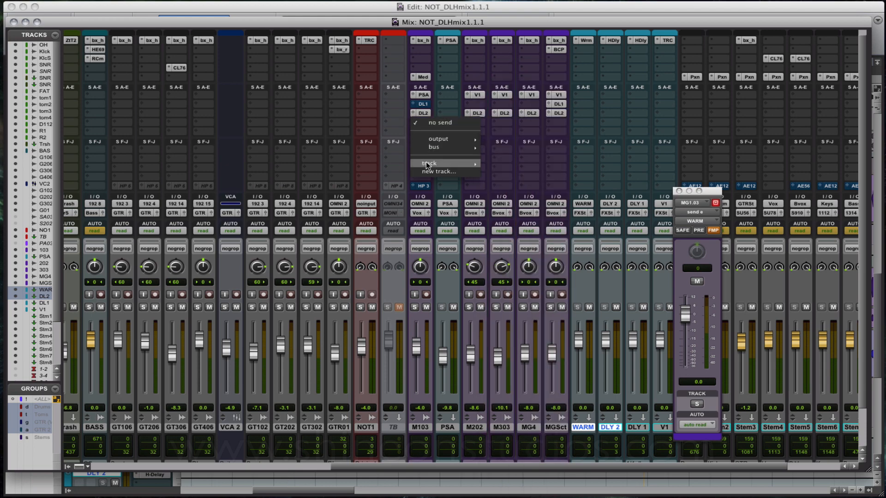
left_click(432, 171)
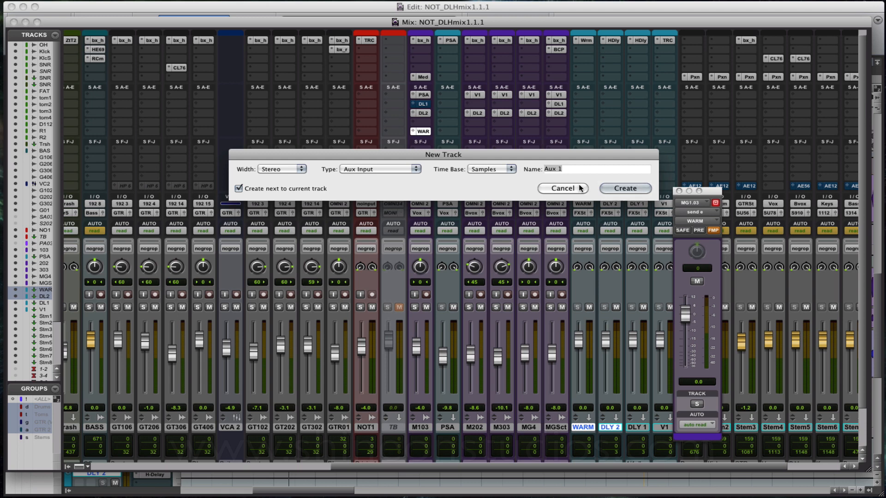
type("Wide")
key("Return")
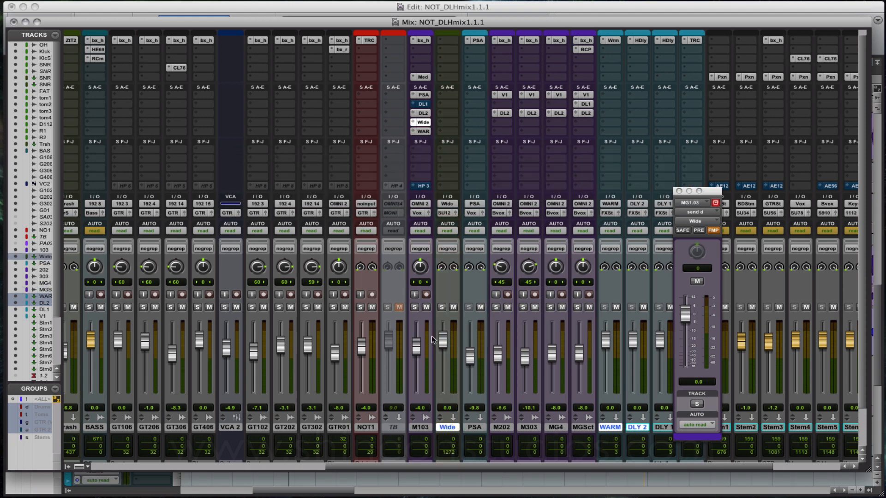
Route the Wide track's output to the Stem8 track.
left_click(444, 212)
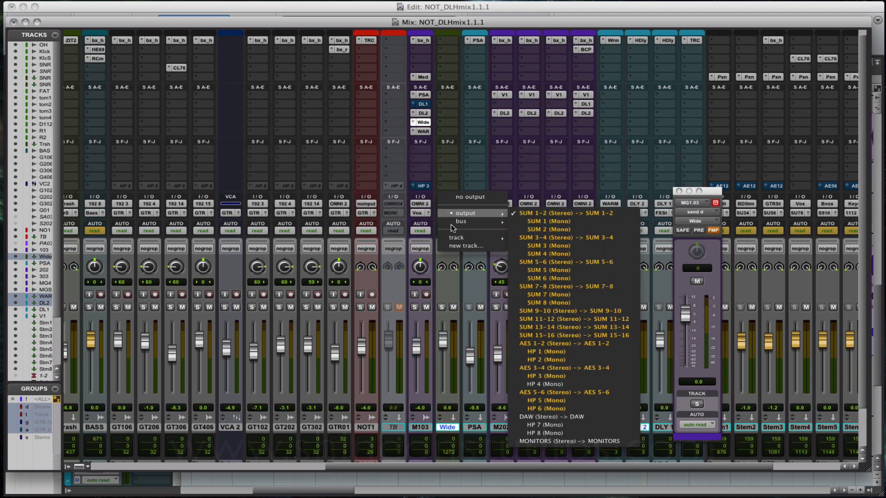
mouse_move(457, 238)
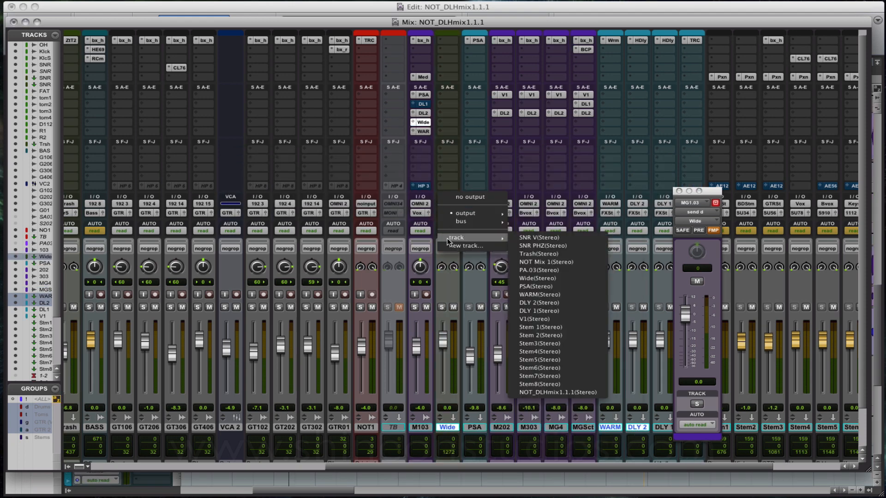
left_click(531, 383)
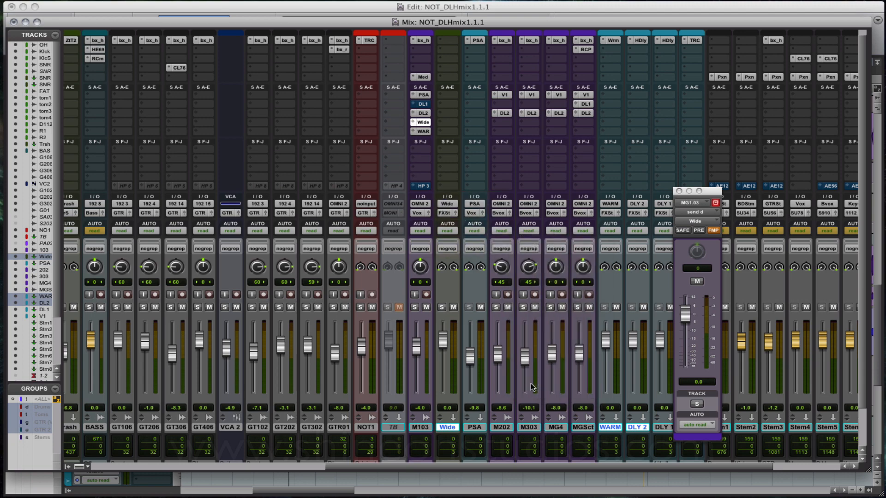
Insert the multichannel S1 Imager (stereo) plug-in on the Wide track and move its window clear of the mixer faders.
left_click(440, 39)
mouse_move(483, 81)
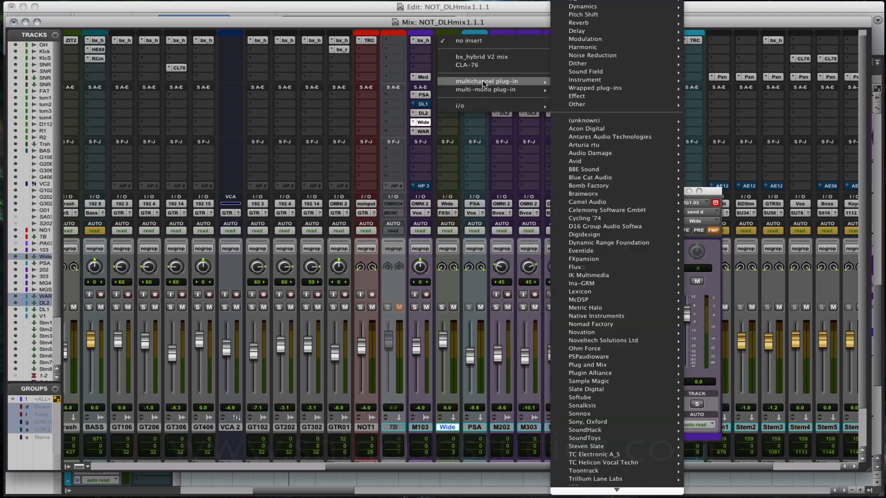
mouse_move(587, 73)
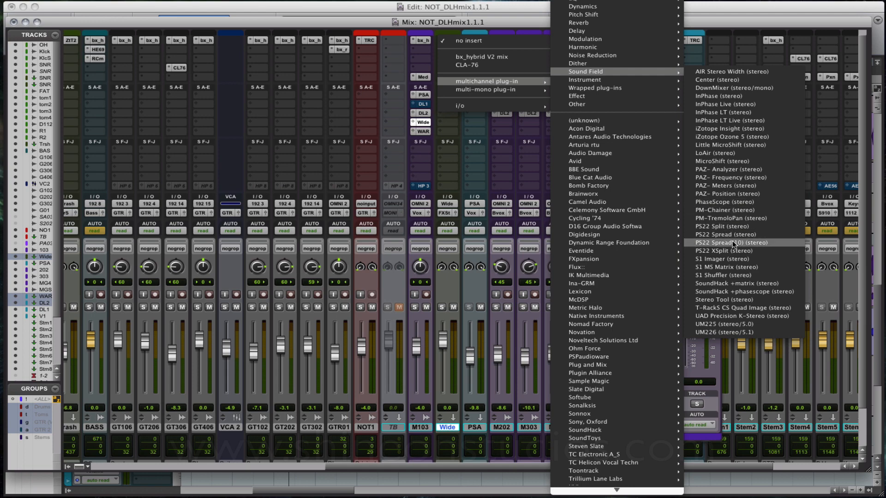
left_click(737, 260)
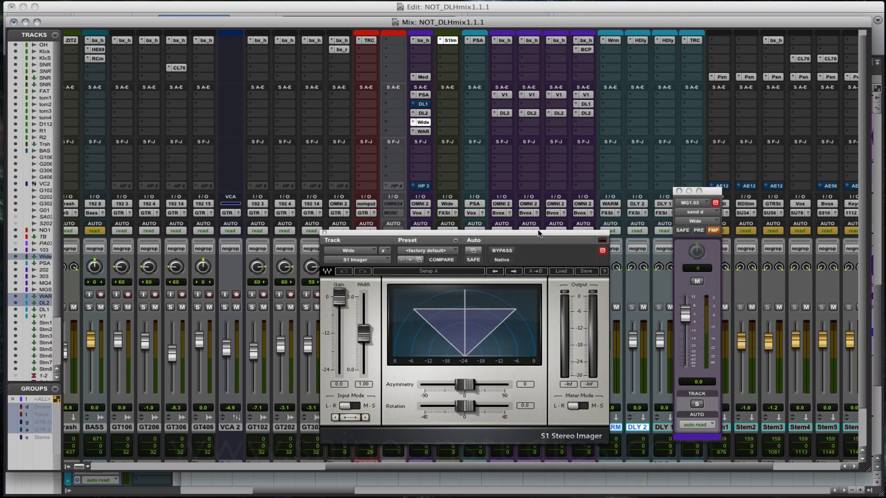
left_click_drag(539, 236, 543, 128)
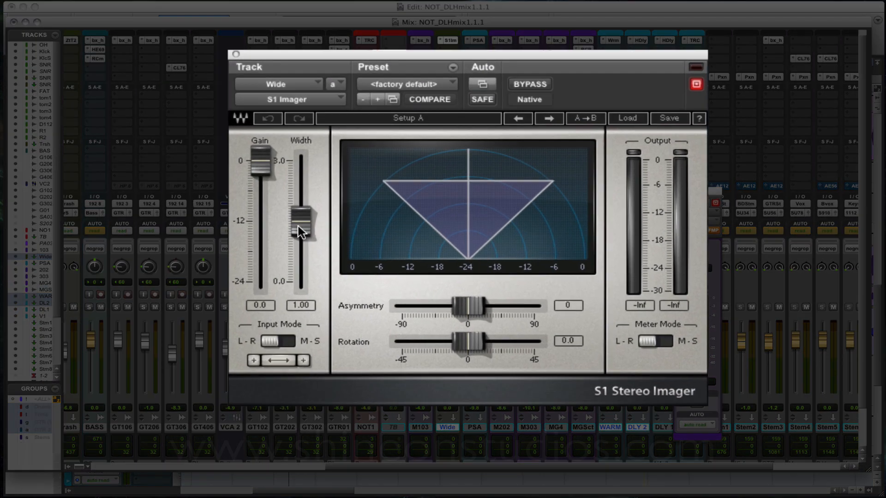
Set the S1 Imager's width to 1.66 and audition the widened vocal in the mix.
left_click_drag(368, 223, 368, 223)
left_click_drag(280, 220, 281, 193)
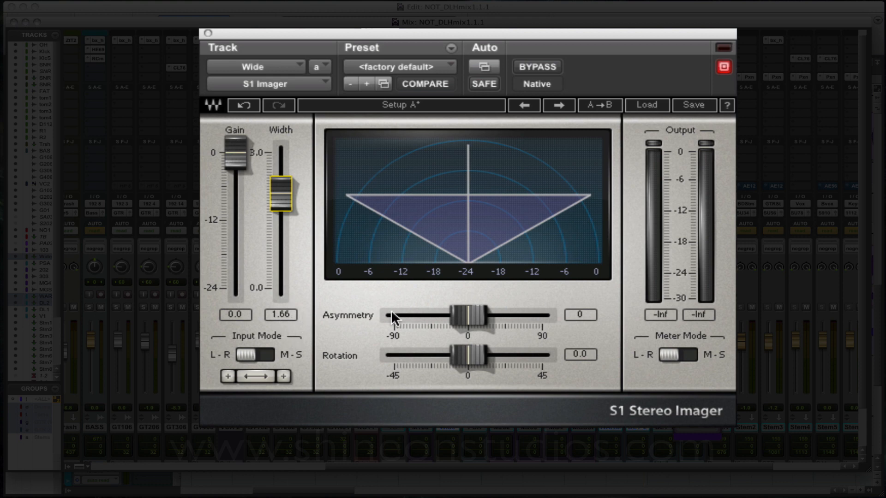
key("space")
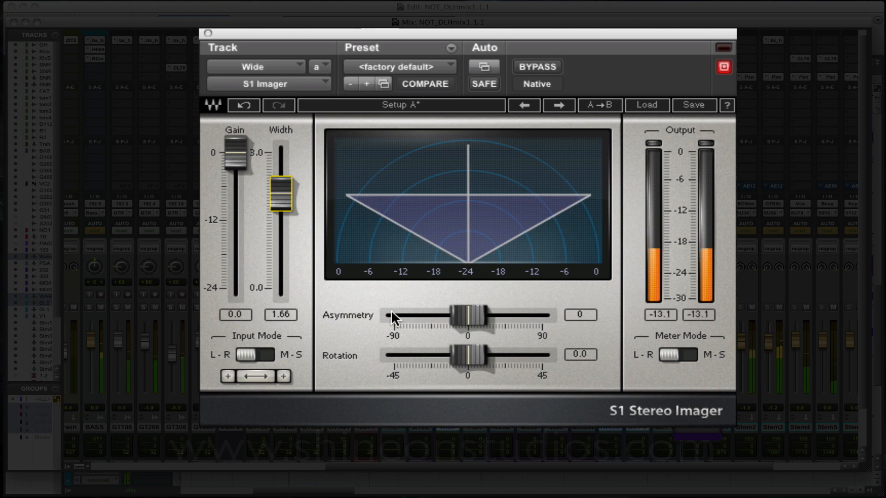
left_click_drag(496, 30, 599, 52)
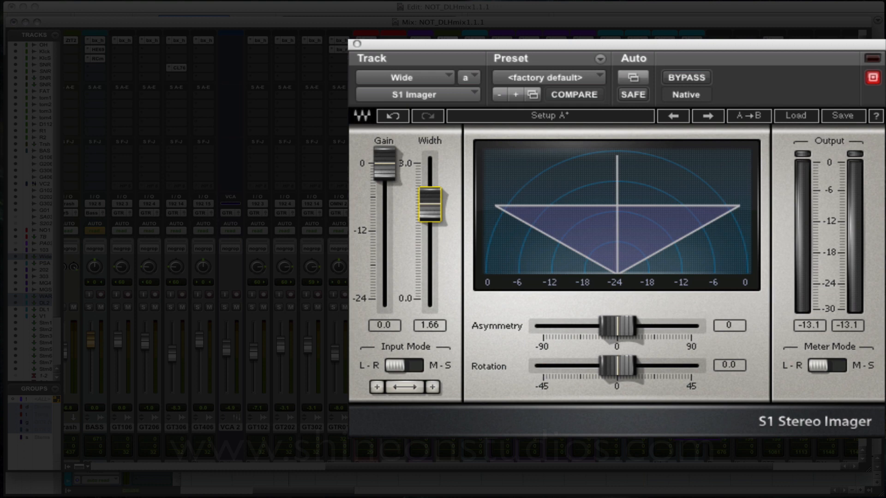
key("space")
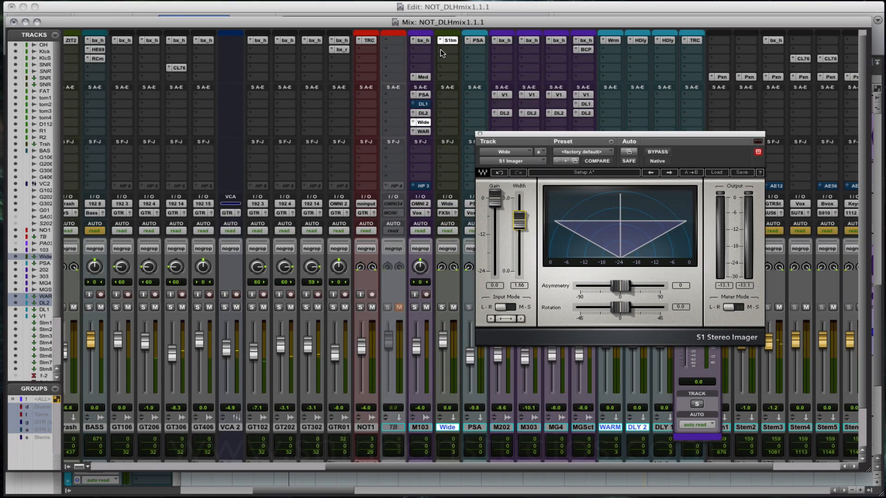
Move the S1 Imager down to the Wide track's second insert slot and insert bx_hybrid V2 mix in the first.
left_click(440, 49)
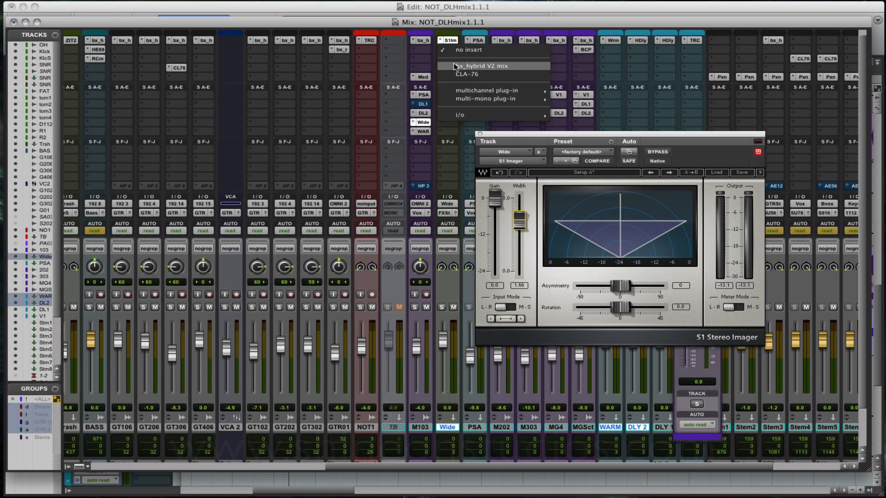
left_click(453, 63)
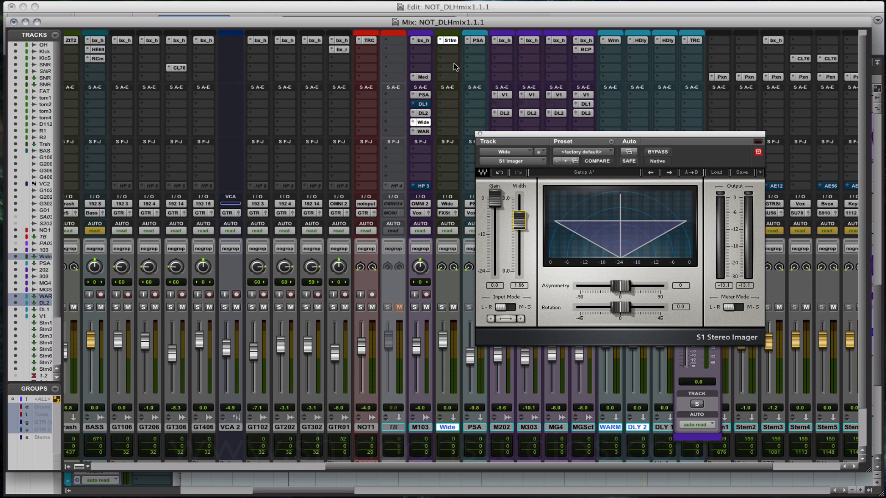
left_click_drag(453, 42, 451, 59)
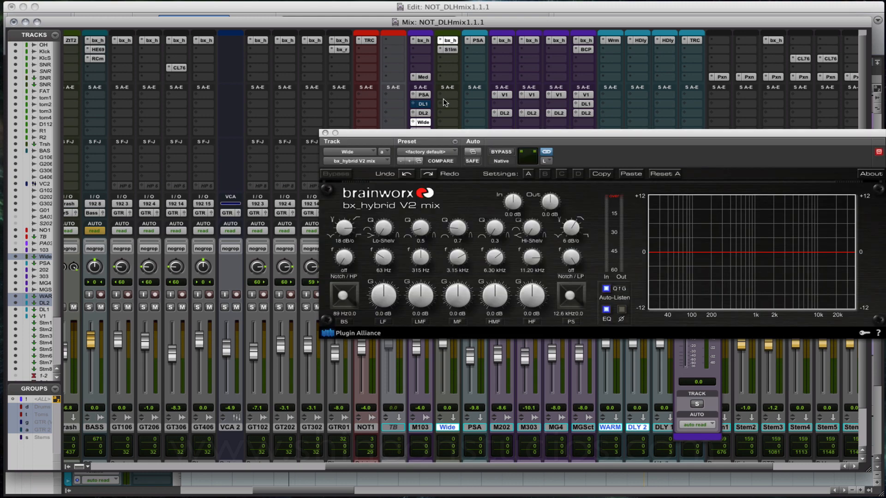
Set the high-pass filter of the Wide track's bx_hybrid V2 mix to 342 Hz and audition the result.
left_click_drag(343, 258, 344, 229)
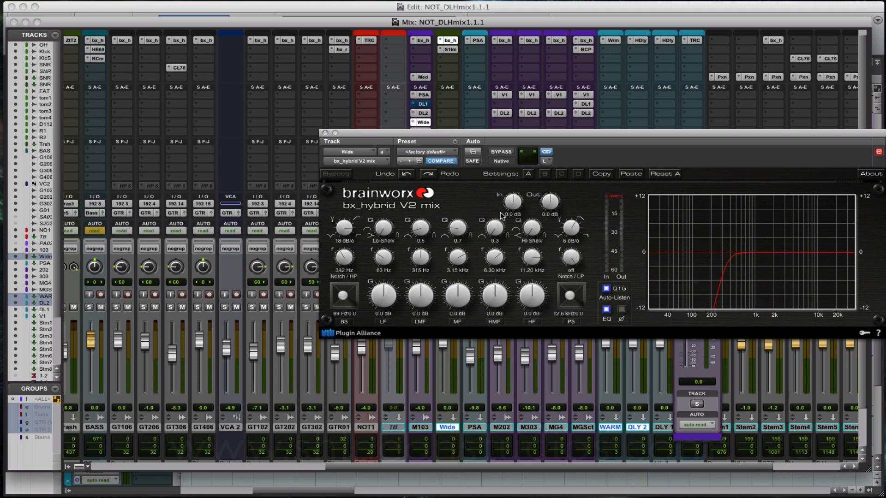
left_click_drag(487, 132, 259, 205)
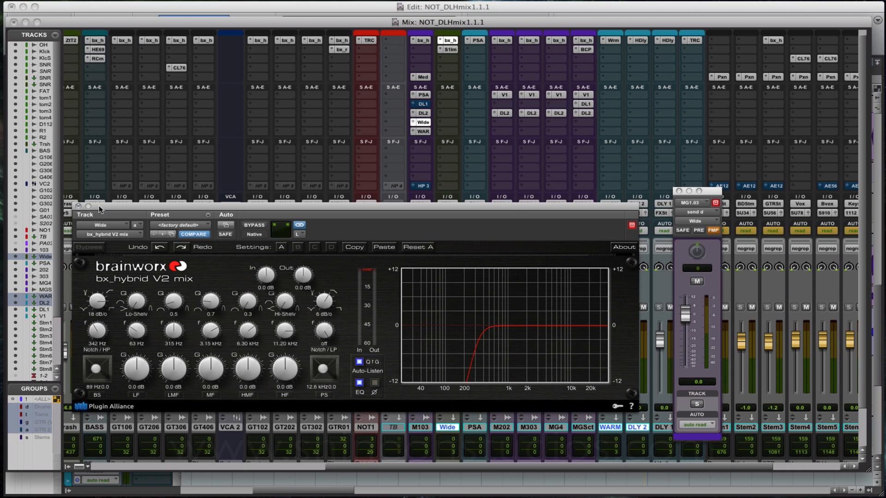
key("space")
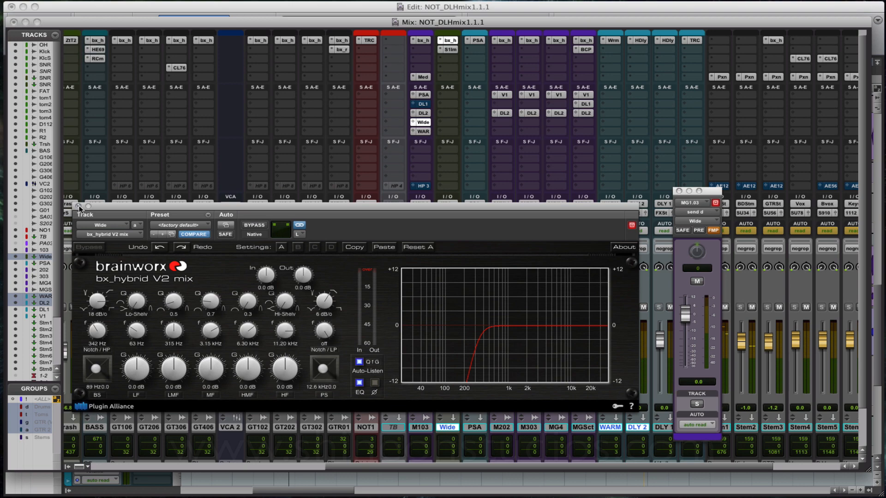
Close the Wide track's EQ and look over the T-RackS CS CSR Hall reverb settings on the V1 track.
left_click(79, 206)
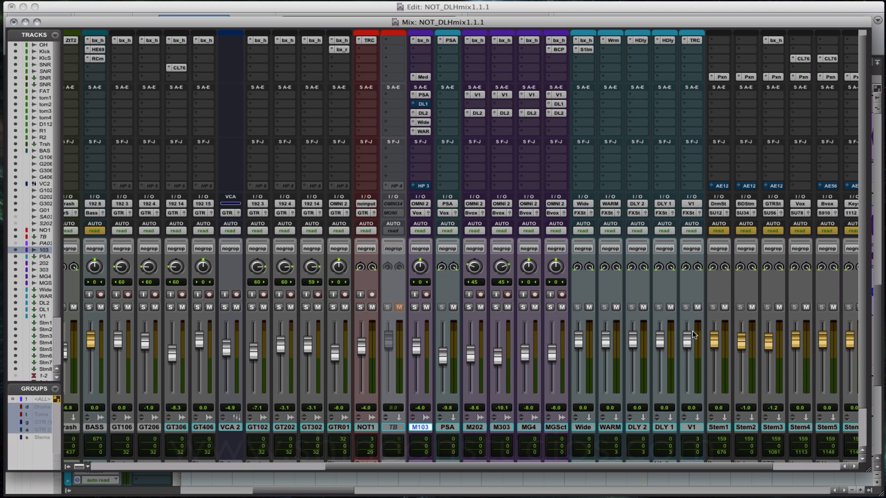
left_click(695, 40)
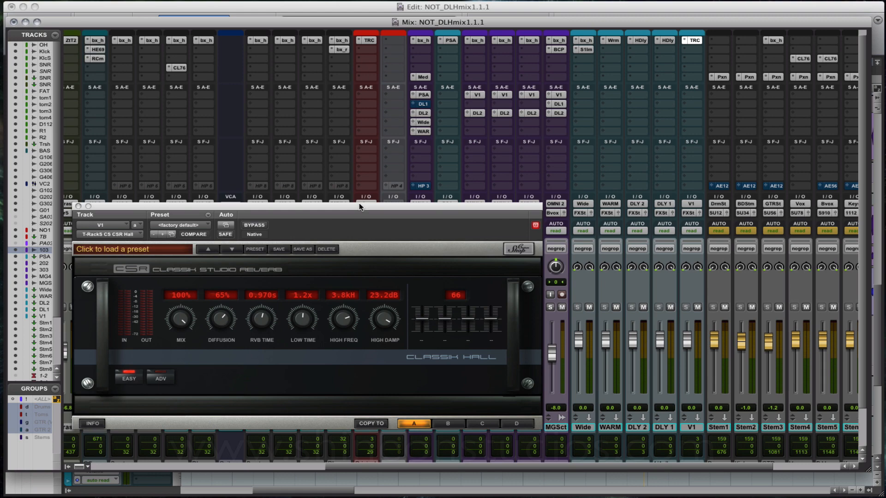
key("super+w")
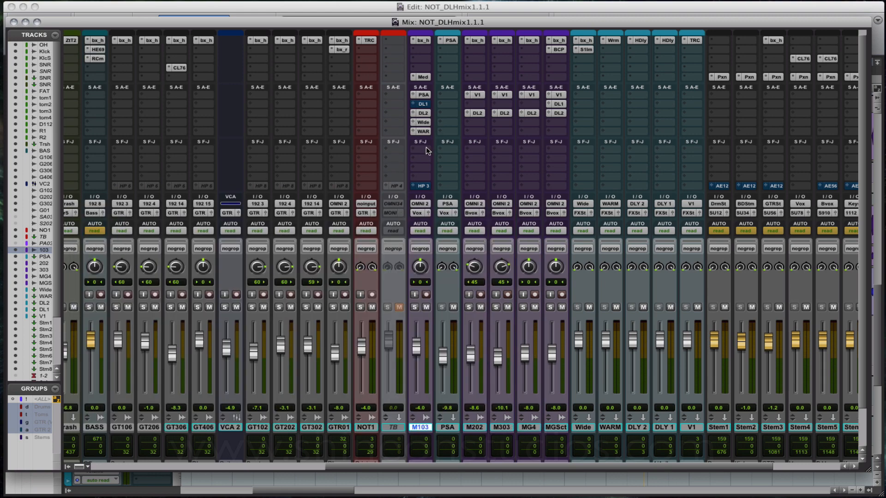
Mute the PSA, Wide, WARM, DLY 2, DLY 1 and V1 aux tracks and audition the soloed M103 with its Medium Delay II bypassed and active.
left_click(429, 76)
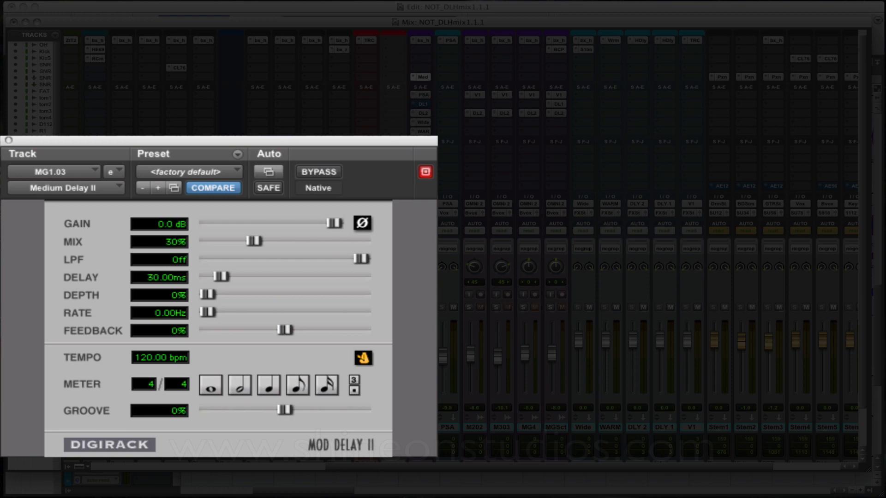
mouse_move(451, 308)
left_mouse_down()
mouse_move(715, 306)
mouse_move(698, 308)
left_mouse_up()
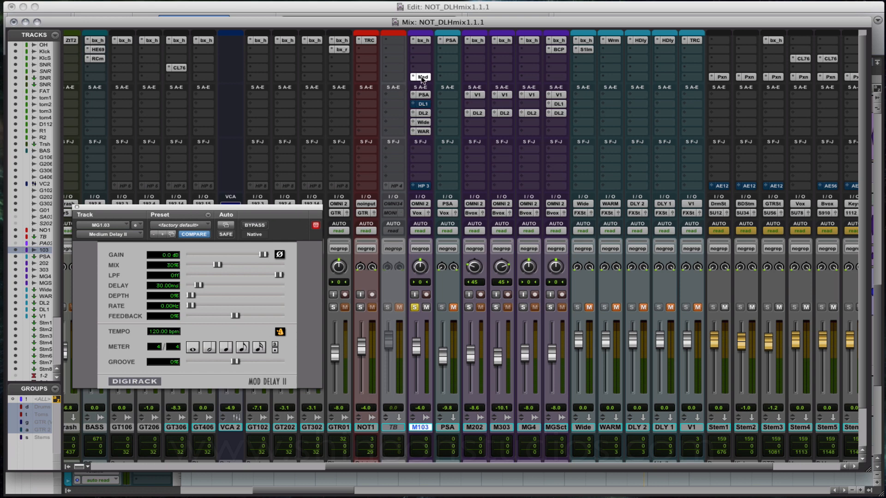
left_click(423, 78, "super")
key("space")
left_click(423, 78, "super")
left_click(415, 307)
key("space")
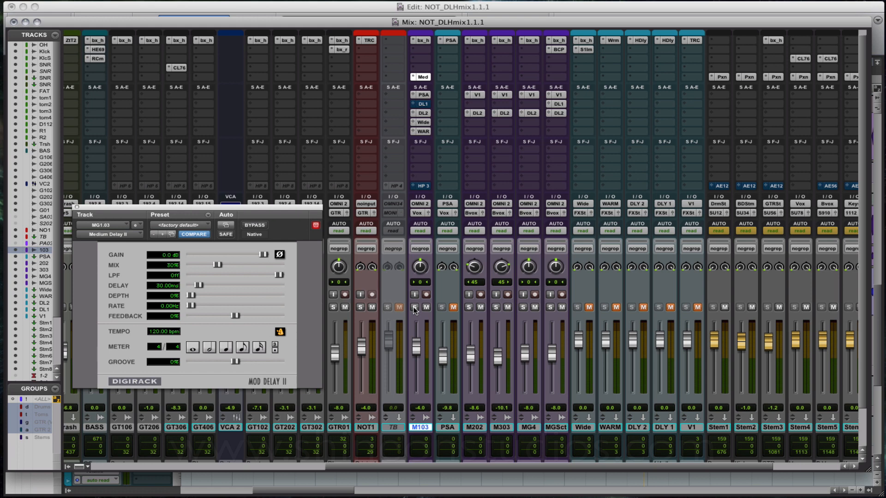
Unmute all the effect aux tracks and audition the lead vocal with its delay and parallel effects in the full mix.
left_click(453, 307, "alt")
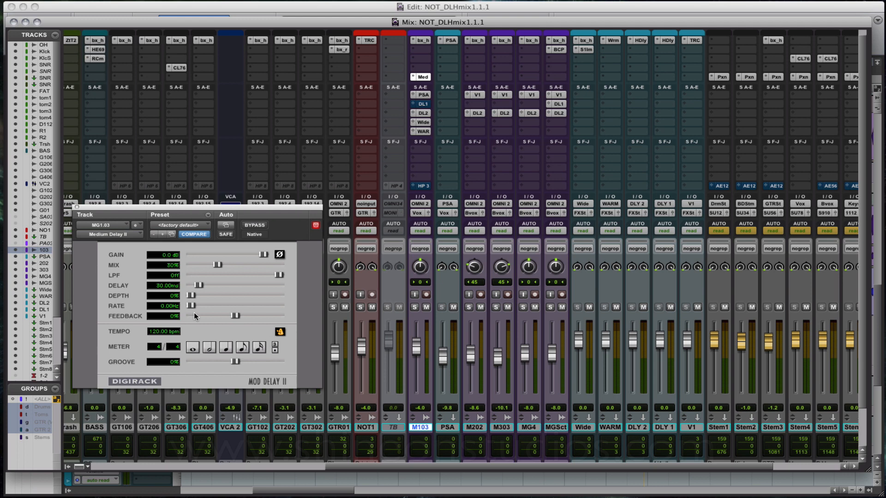
key("space")
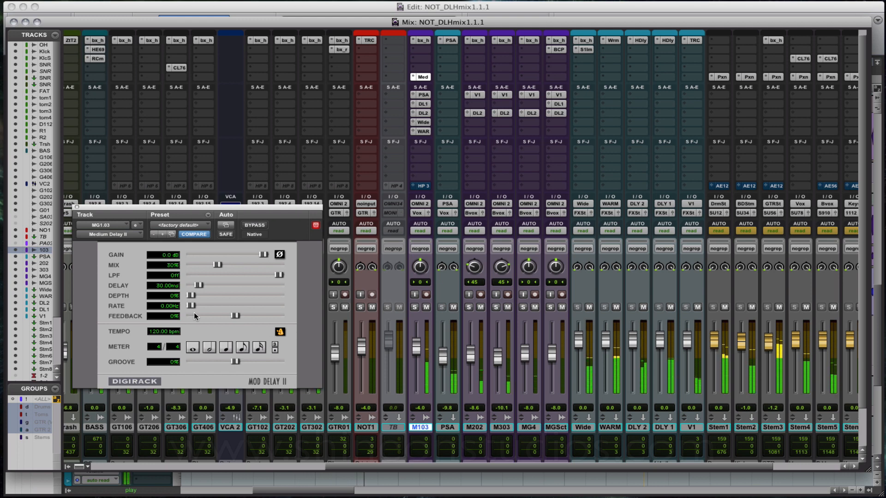
key("space")
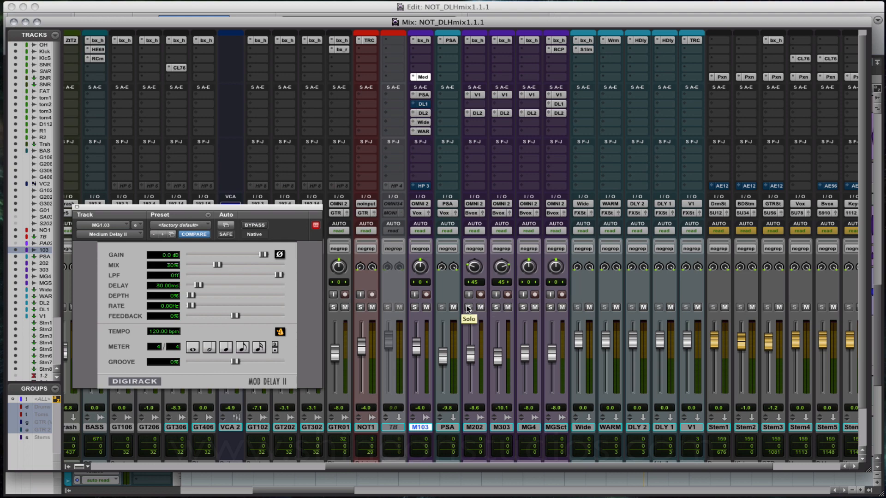
In the Edit window, recall the C1 memory location, move the Memory Locations window off the lead vocal and play that section.
key("super+equal")
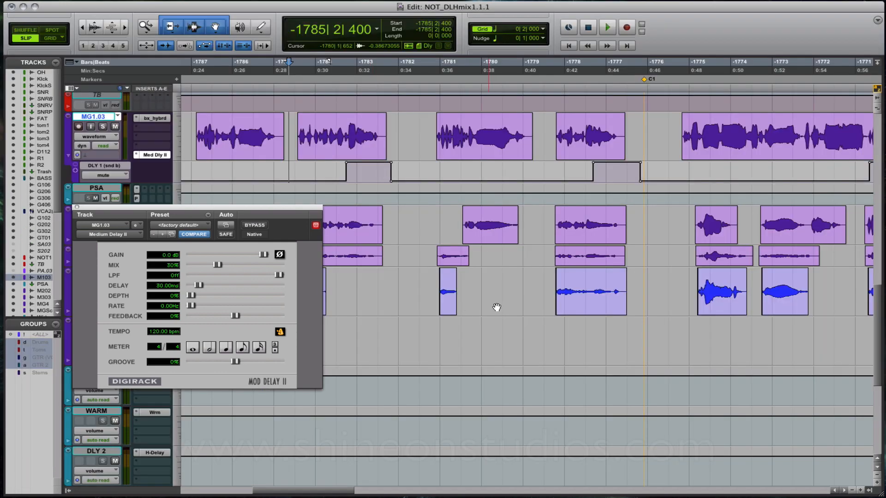
key("super+KP_5")
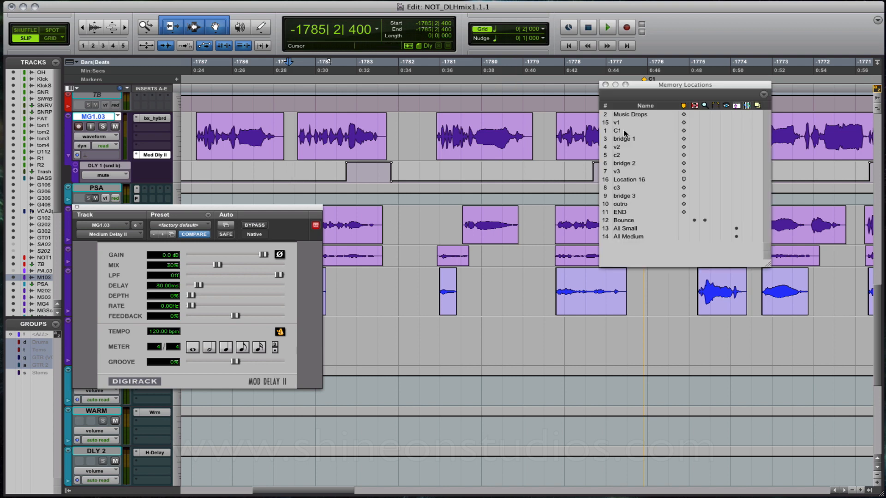
left_click(618, 131)
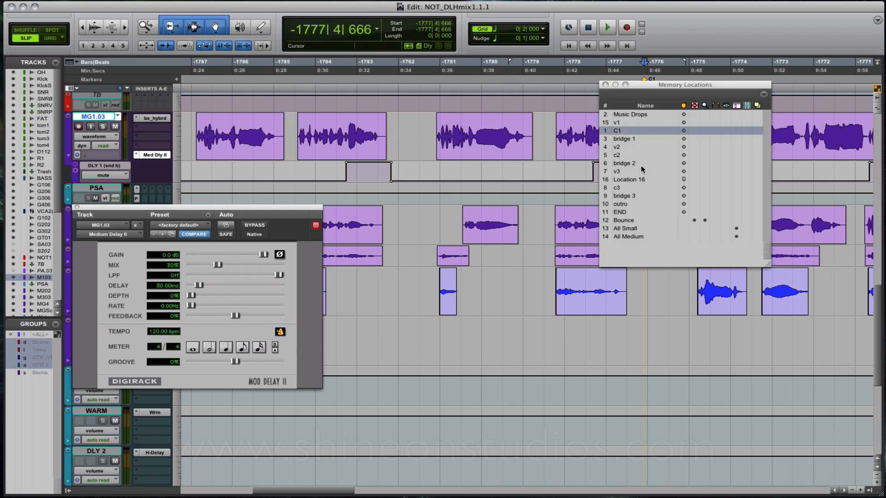
left_click_drag(686, 85, 512, 268)
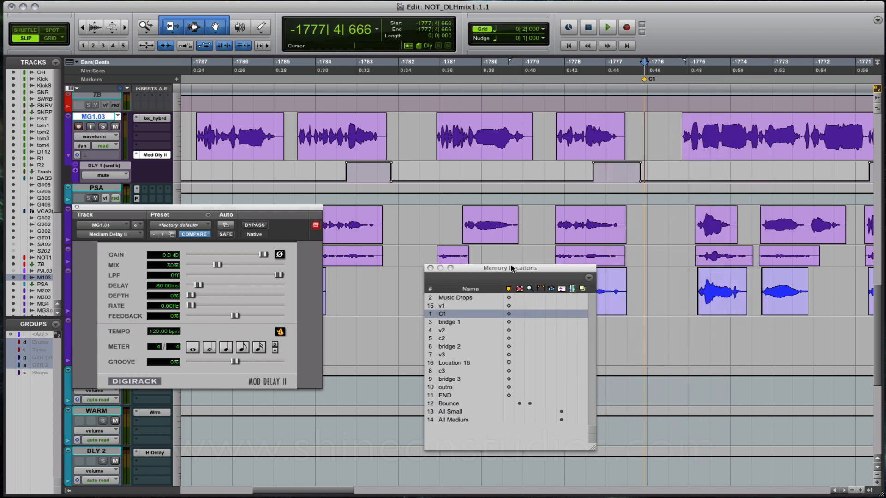
key("space")
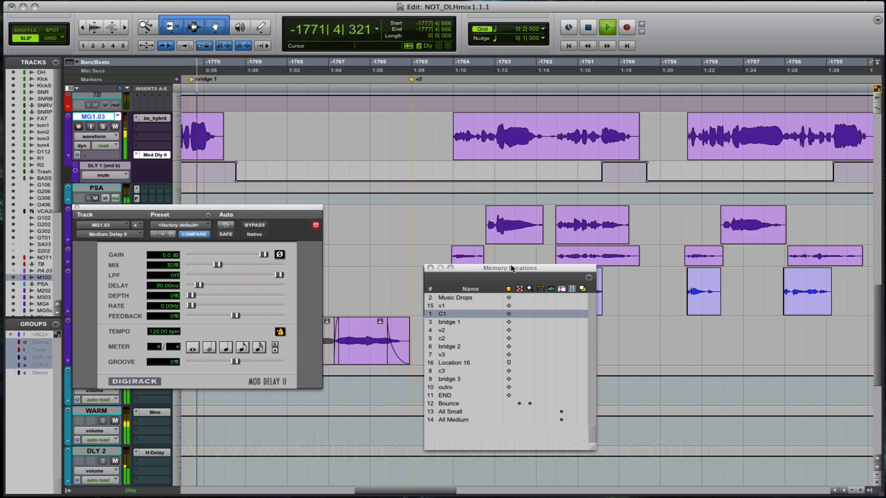
key("space")
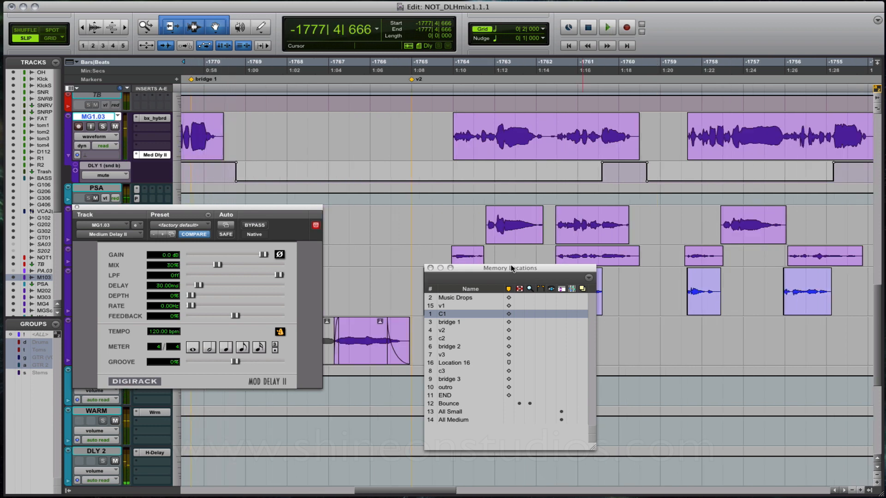
Close the delay, copy M103's WARM send to M202 and M303 in the mixer, and place both send windows side by side.
left_click(78, 208)
key("super+equal")
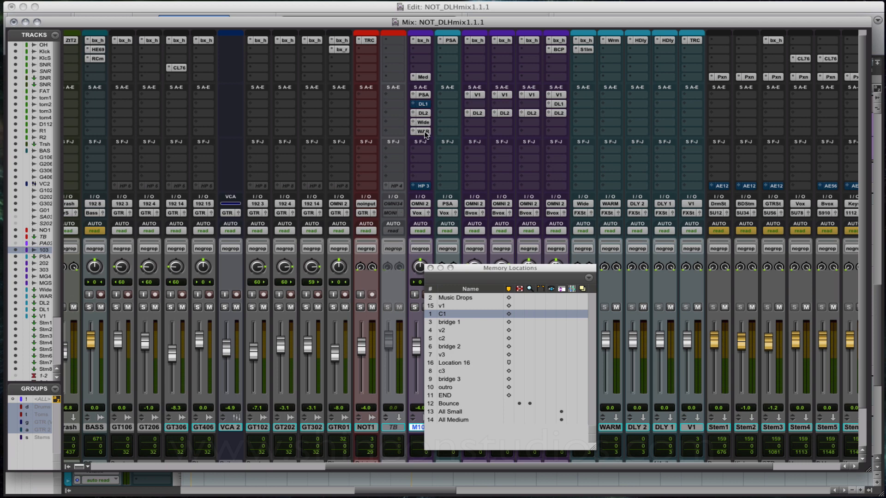
left_click_drag(477, 132, 505, 130)
left_click(506, 131)
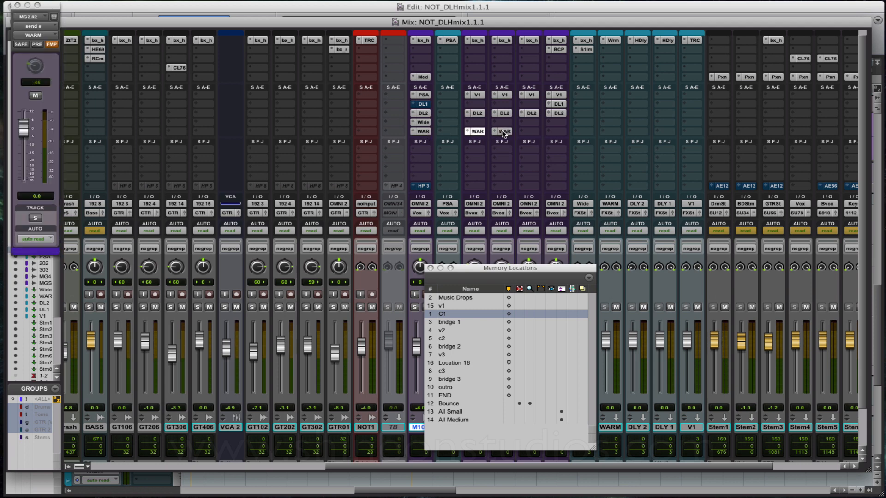
left_click_drag(61, 15, 793, 55)
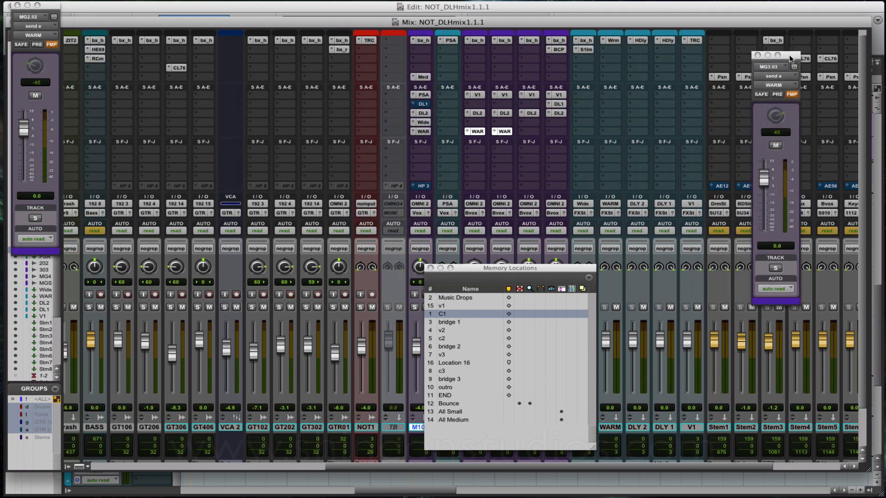
left_click_drag(58, 7, 744, 58)
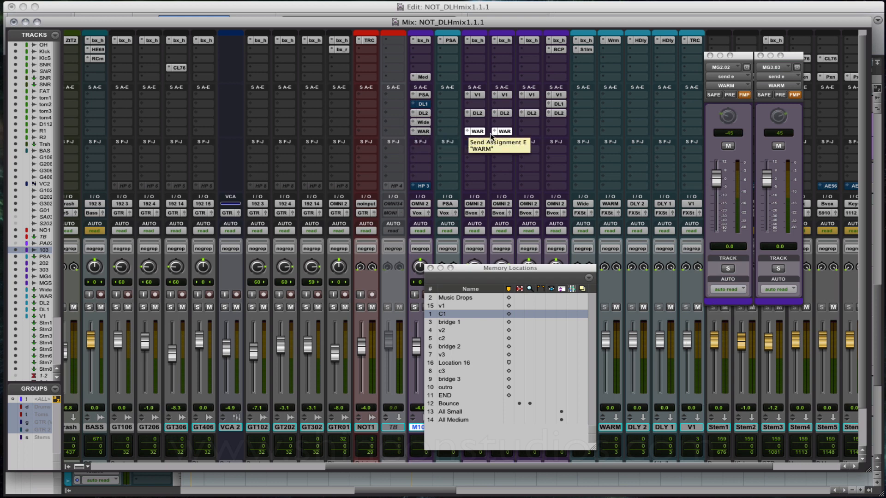
Show M103's WARM send for comparison, lower the M202 and M303 WARM sends to -6.8 dB, and audition the blend.
left_click(425, 131)
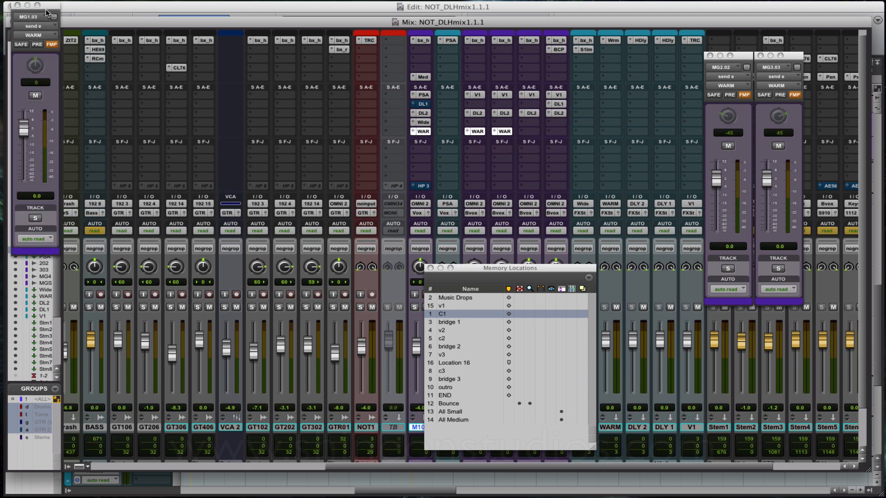
left_click_drag(46, 12, 648, 61)
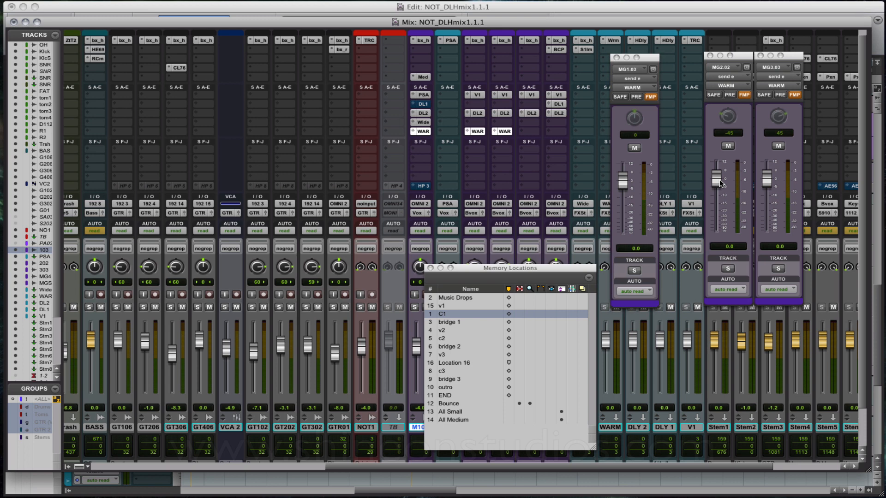
left_click_drag(720, 183, 719, 197)
left_click_drag(771, 184, 770, 197)
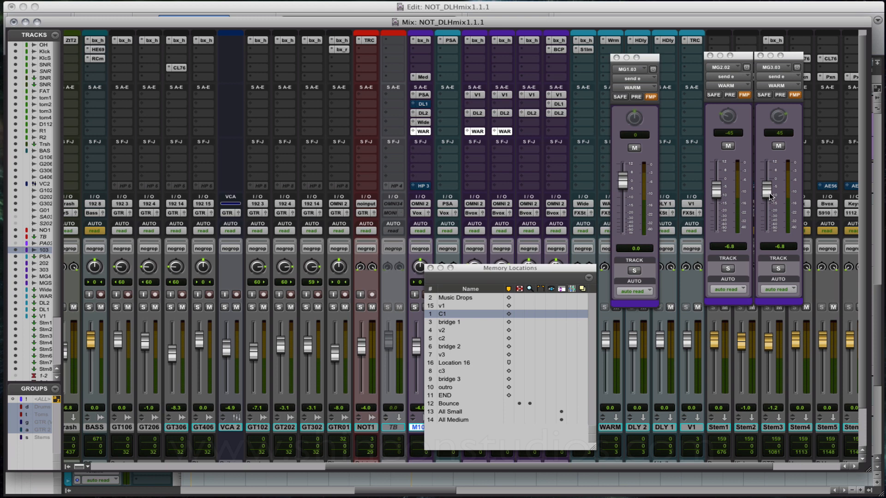
key("space")
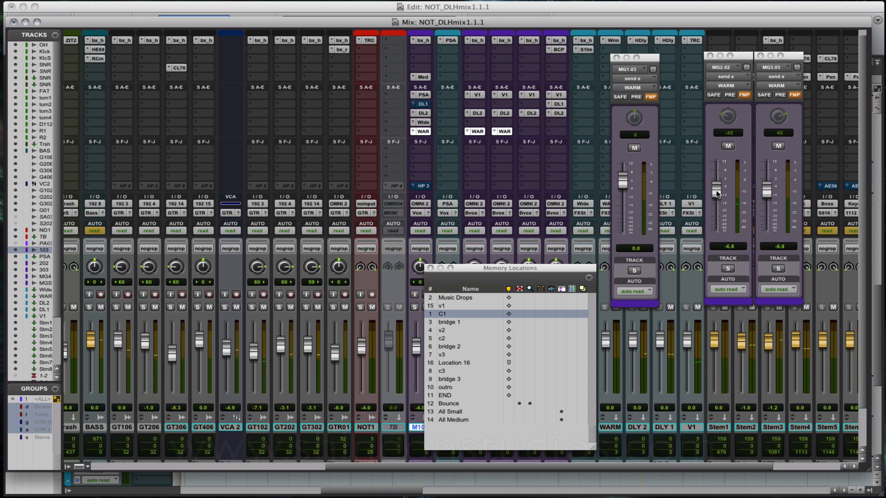
Lower the M202 and M303 WARM sends to -9.2 dB, audition the blend, and close all floating windows.
left_click_drag(717, 193, 768, 196)
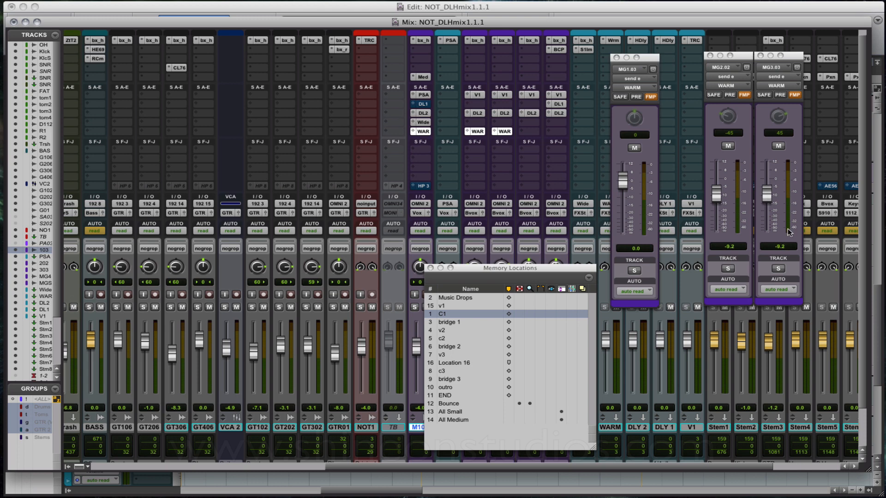
key("space")
left_click(430, 268)
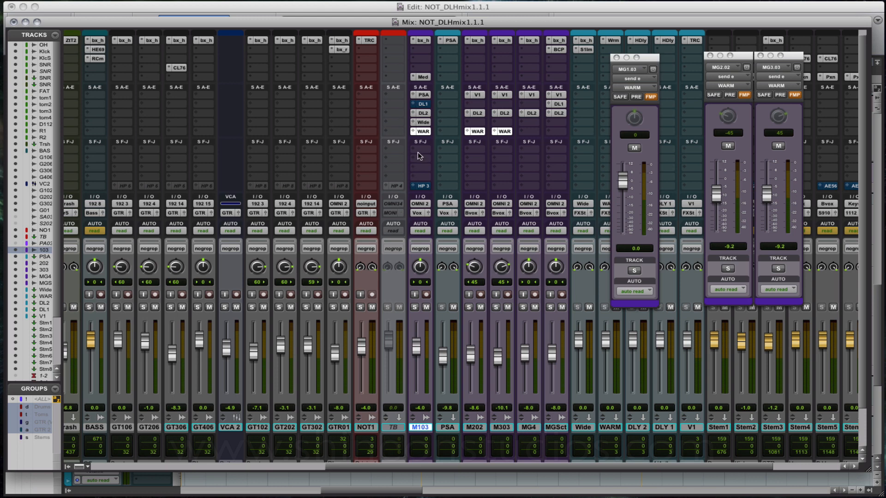
key("ctrl+alt+super+w")
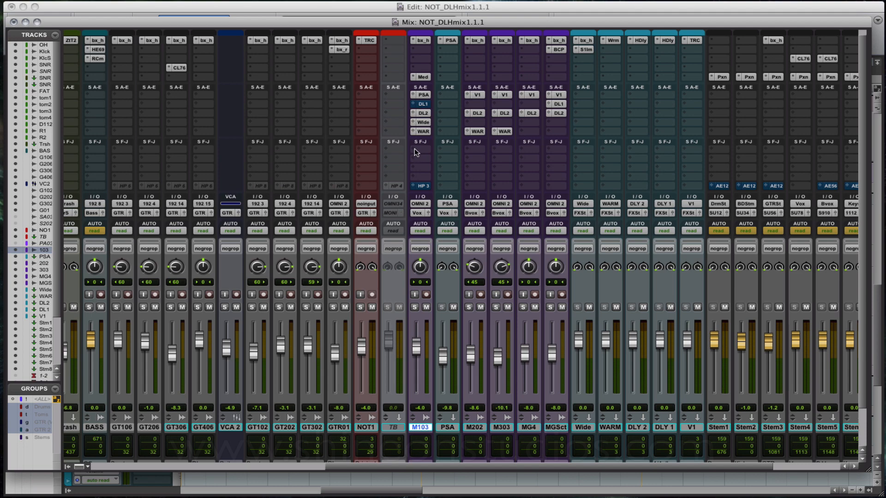
Create a stereo aux input track named V2 from the lead vocal's send F.
left_click(416, 148)
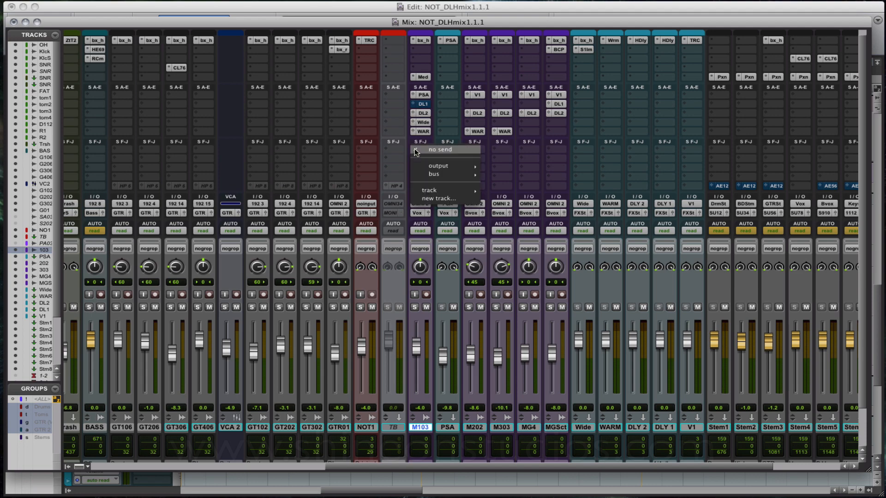
left_click(427, 198)
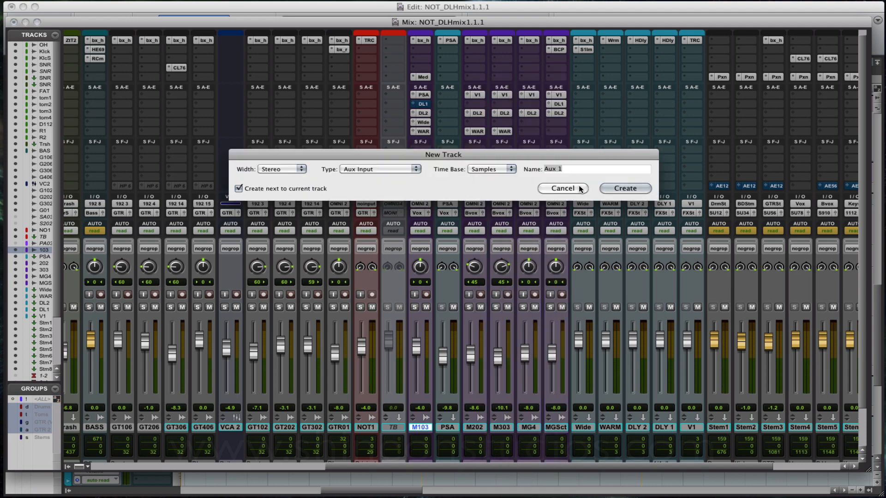
type("V2")
key("Return")
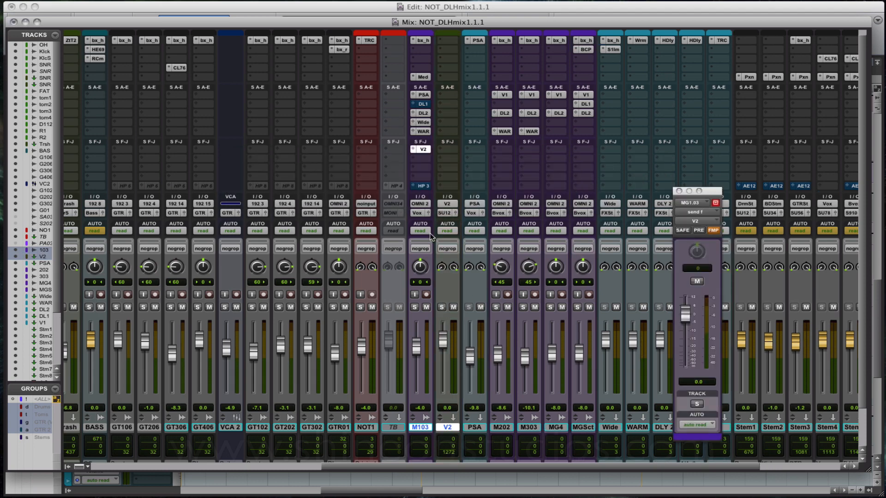
Route the V2 aux track's output to the Stem8 track.
left_click(447, 214)
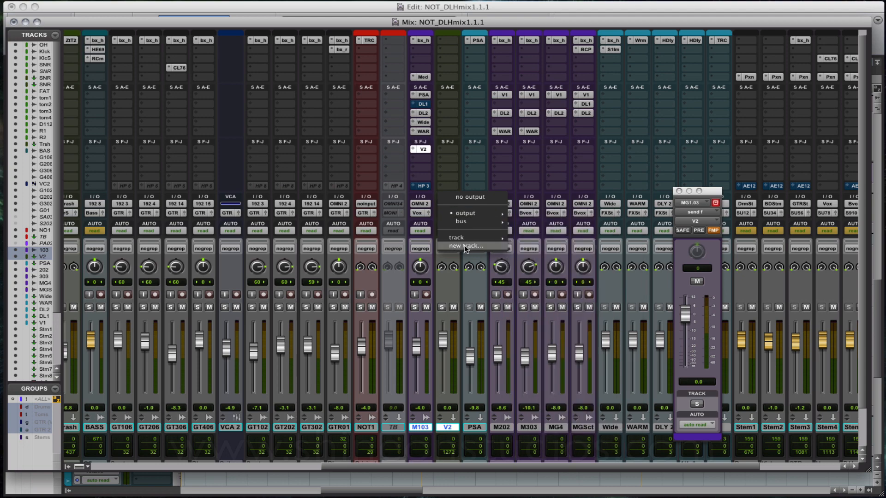
mouse_move(465, 242)
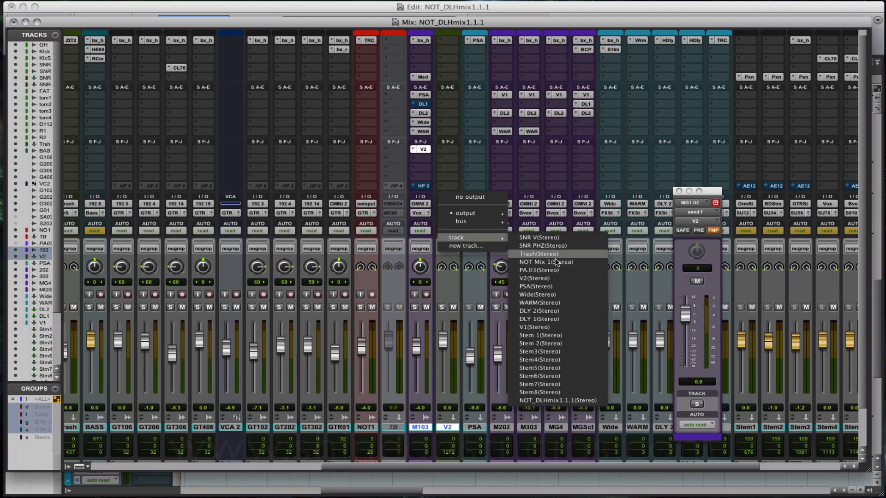
left_click(557, 392)
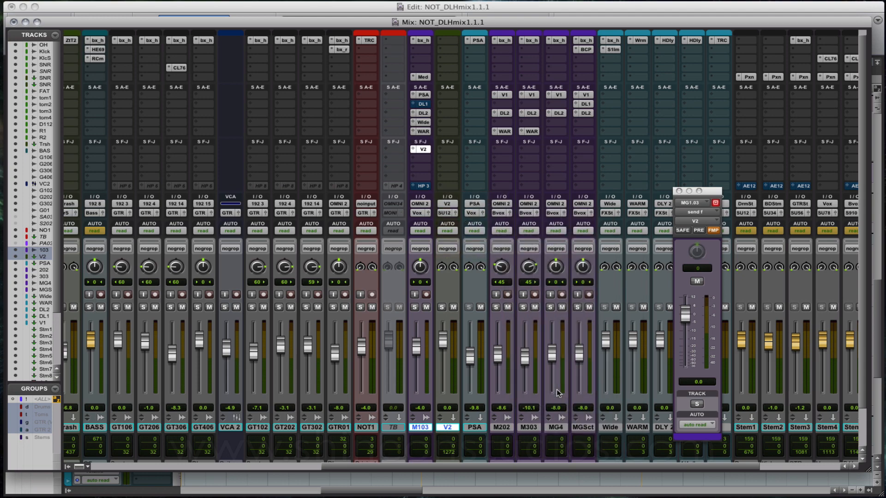
Insert the multichannel Oxford Reverb (stereo) plug-in in the V2 track's first insert slot.
left_click(441, 40)
mouse_move(462, 82)
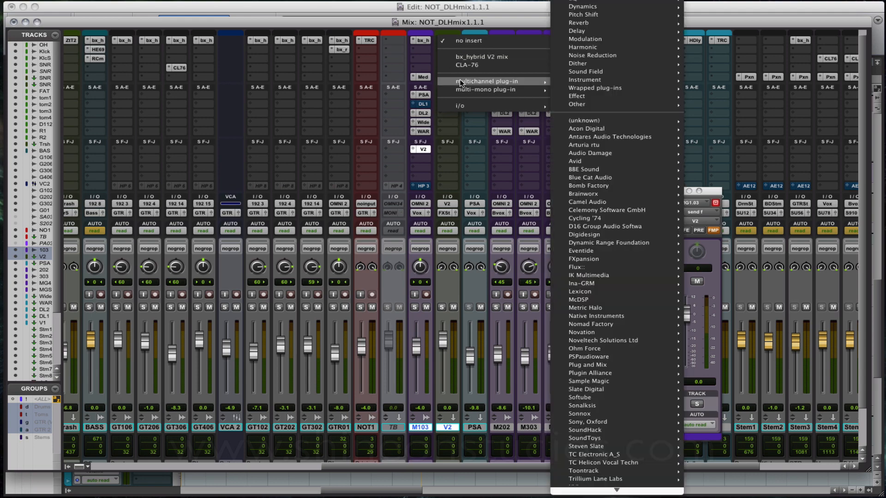
mouse_move(594, 88)
mouse_move(583, 23)
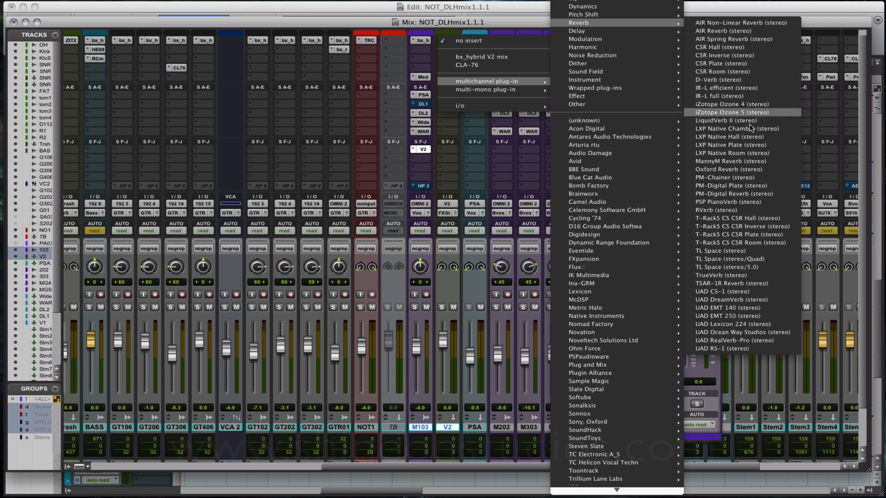
left_click(742, 169)
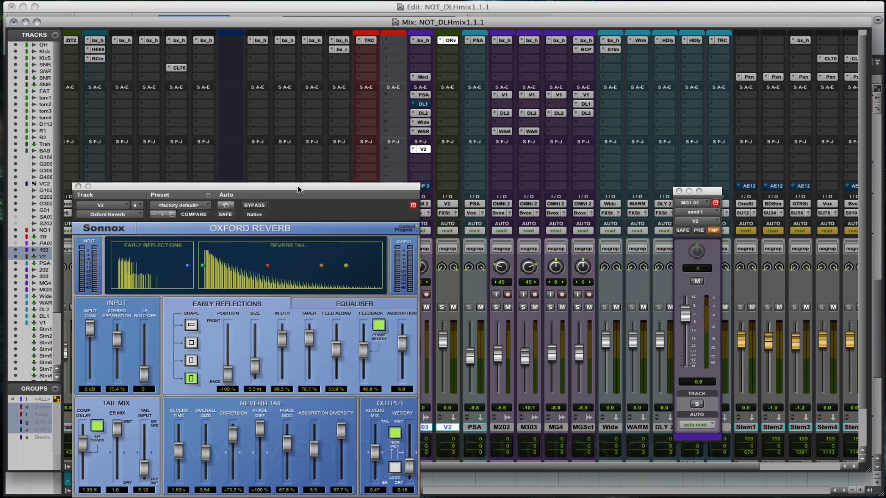
Load the Large Vocal preset from the Vocal folder in the V2 track's Oxford Reverb.
left_click_drag(298, 189, 301, 115)
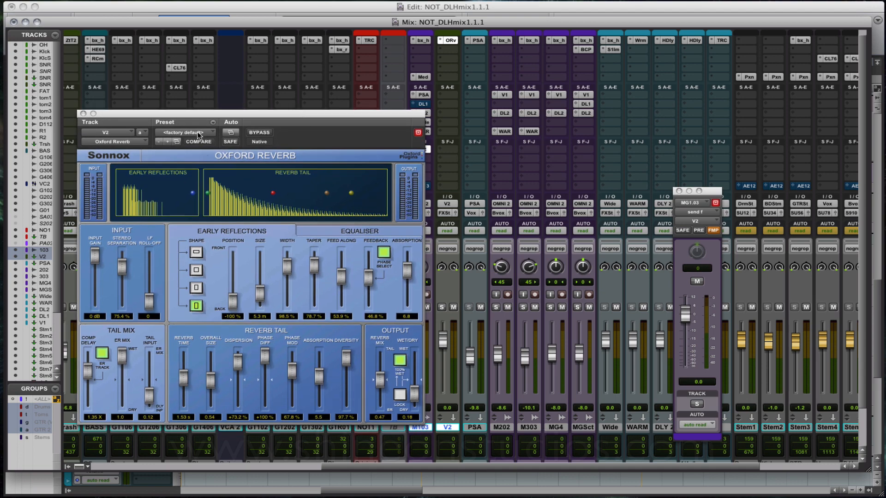
left_click(176, 142)
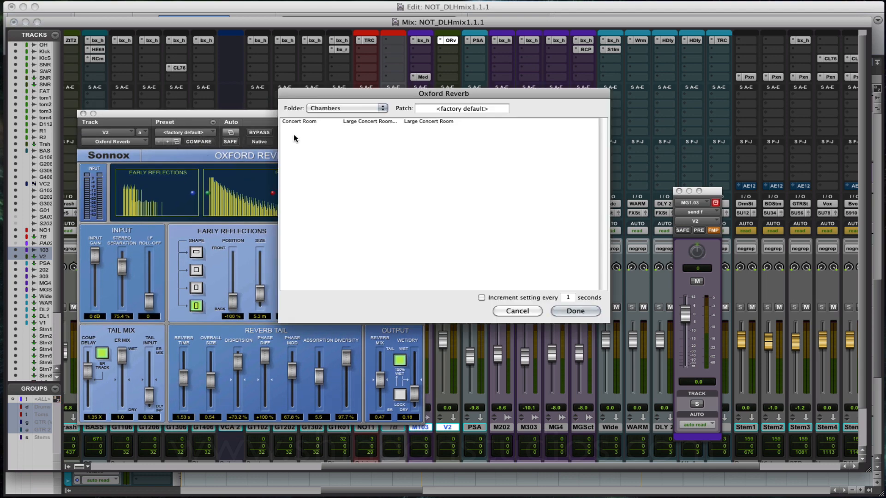
left_click(380, 110)
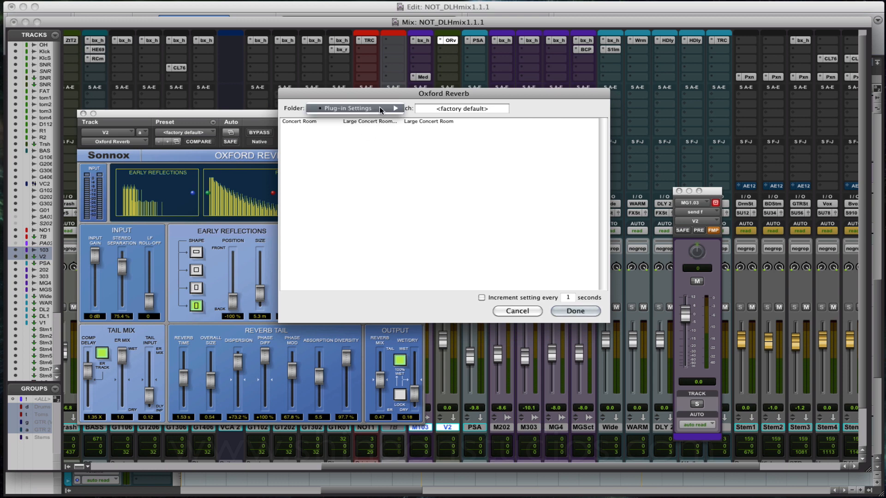
mouse_move(382, 109)
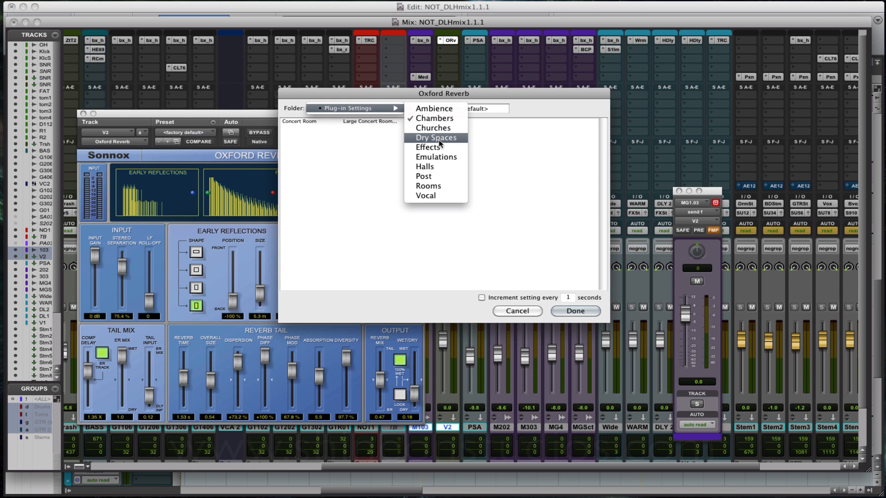
left_click(432, 196)
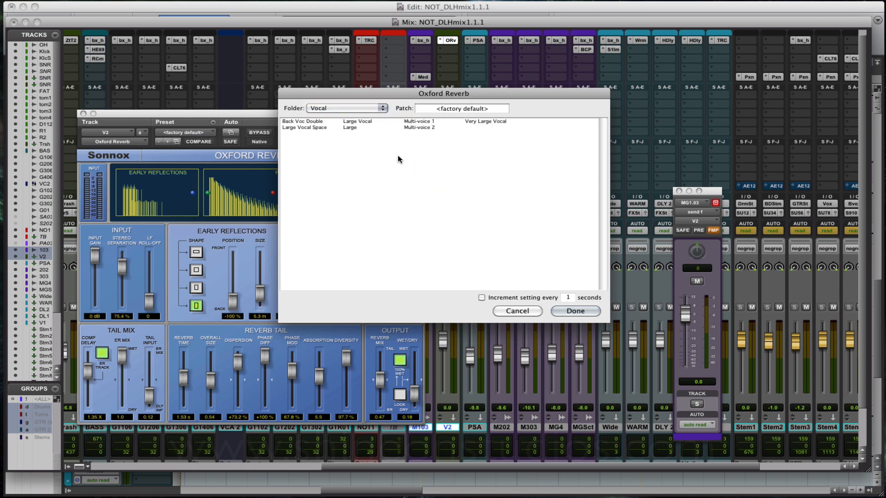
left_click(363, 121)
left_click(574, 311)
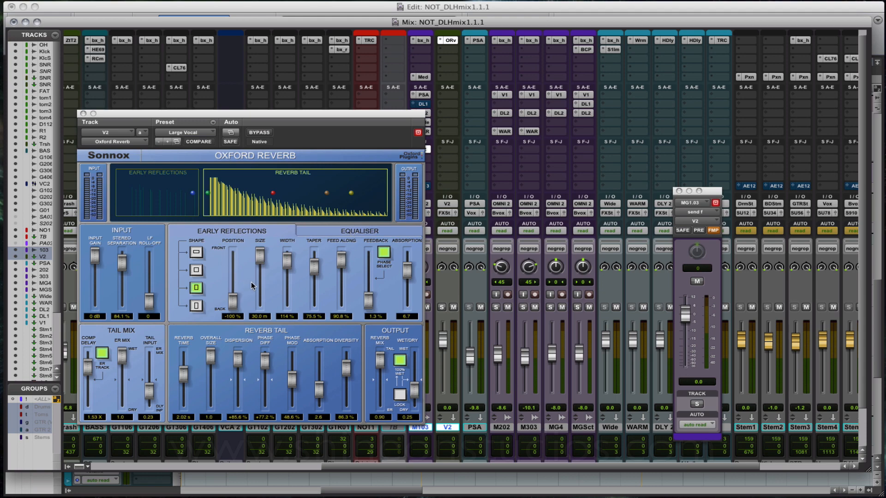
Turn on the LF band of the reverb's equaliser as a low-cut filter.
left_click(365, 234)
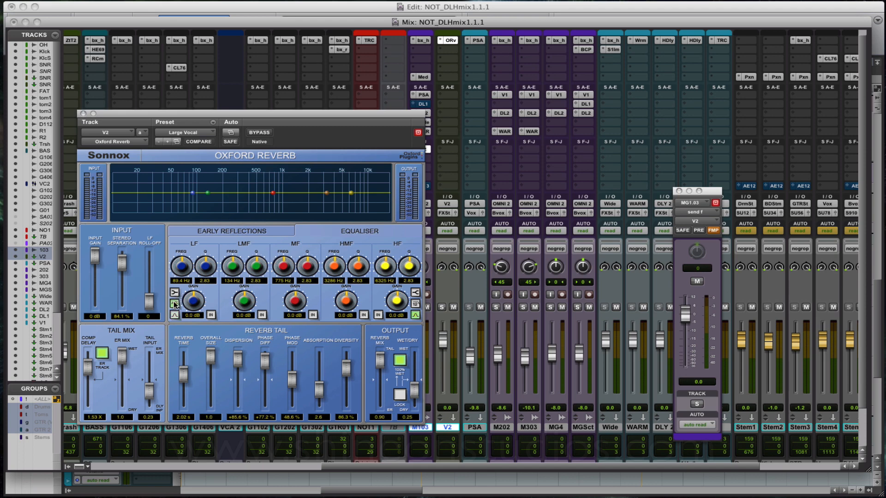
left_click(174, 304)
left_click(211, 315)
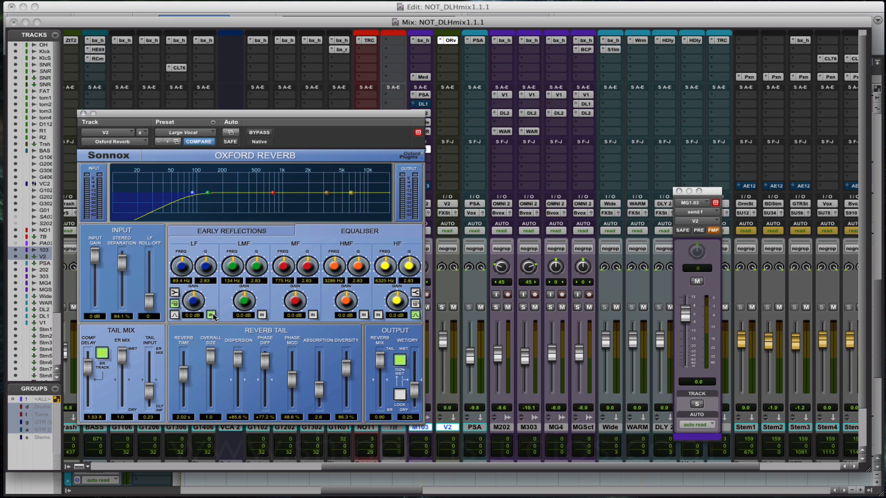
Turn on the equaliser's HF band as a high-cut filter at 4227 Hz with its gain at -1.57 dB.
left_click(415, 305)
left_click(378, 315)
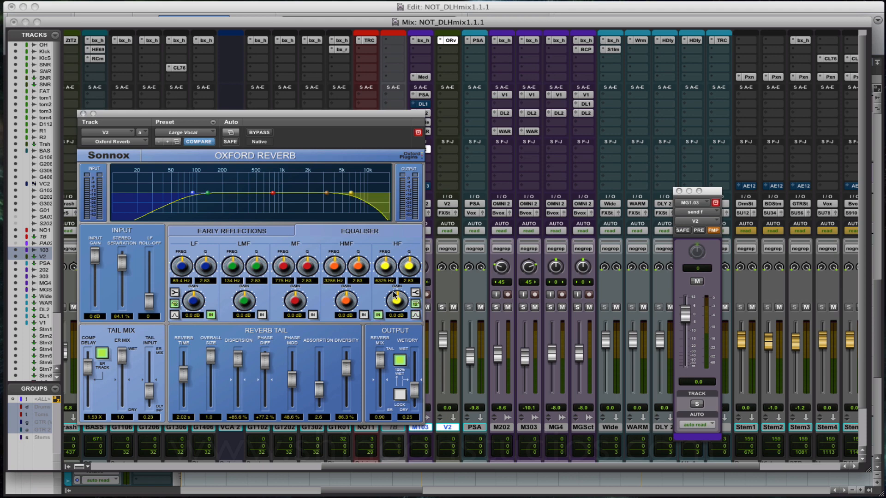
left_click_drag(396, 300, 393, 307)
left_click_drag(386, 265, 379, 274)
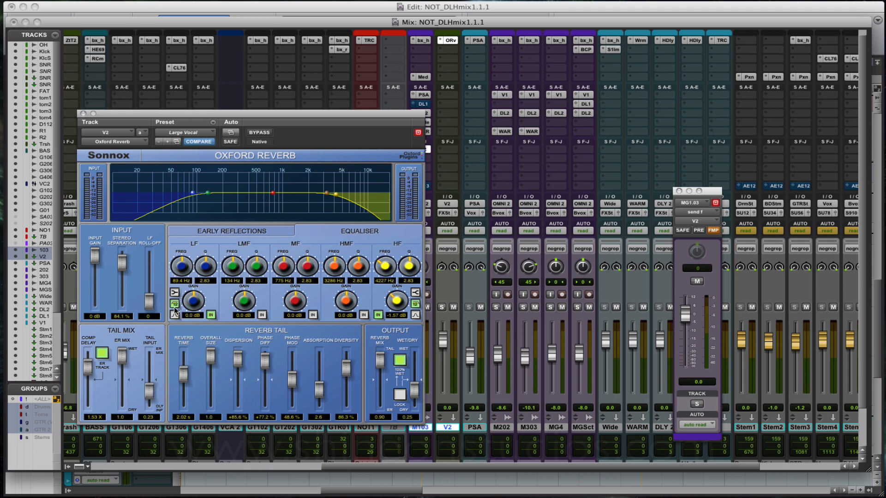
Change the LF band to a shelf with -2.31 dB gain at 69.3 Hz.
left_click(175, 293)
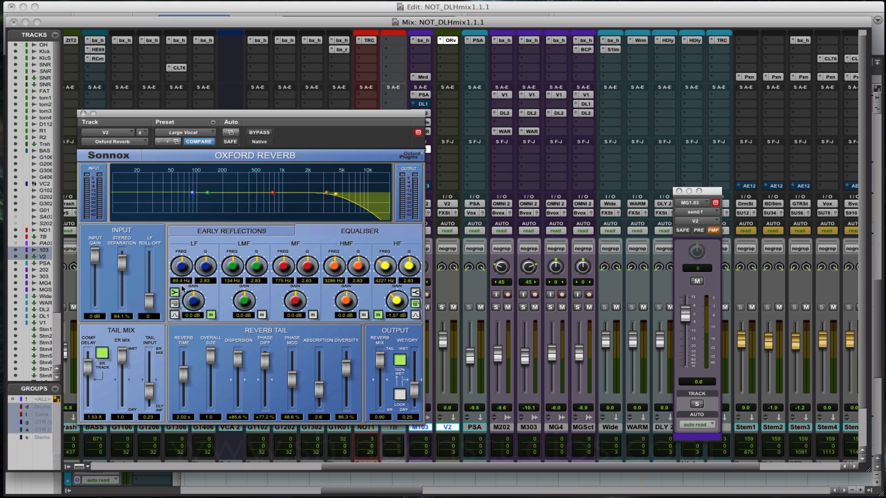
left_click_drag(193, 300, 188, 311)
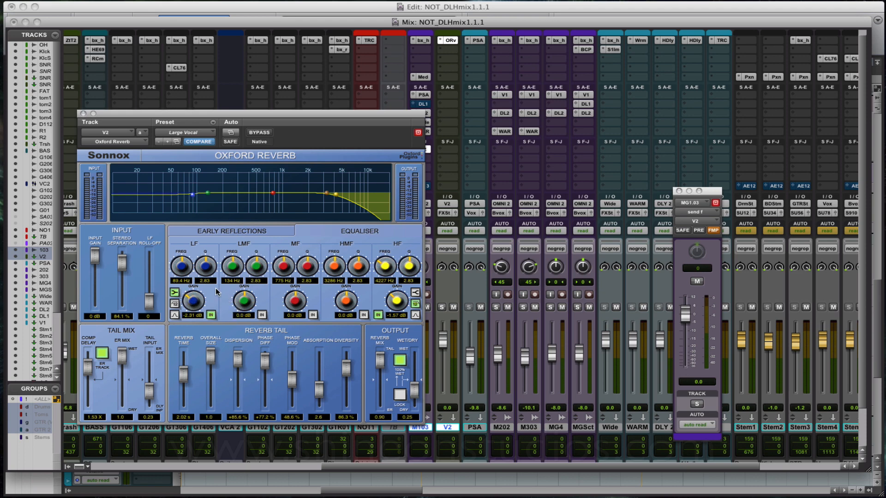
left_click_drag(184, 267, 182, 270)
left_click_drag(182, 271, 183, 274)
Turn on the LMF band at 330 Hz with a gain of -3.20 dB.
left_click_drag(233, 264, 233, 259)
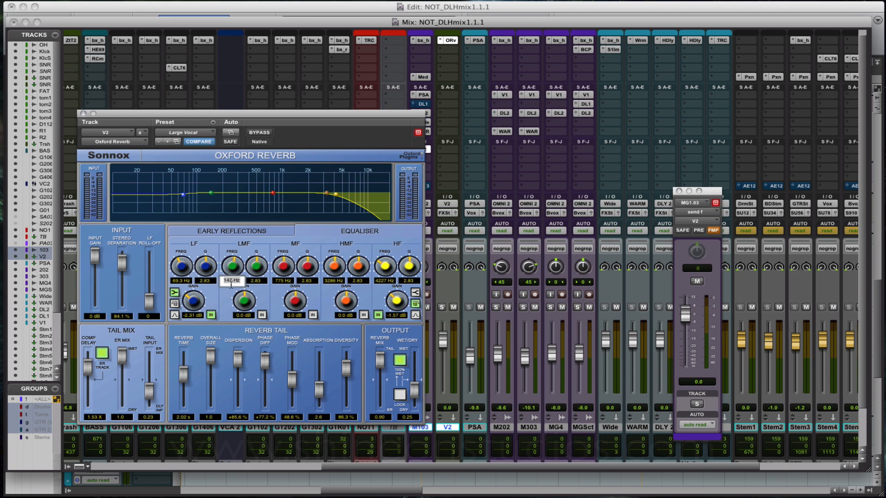
type("330")
key("Return")
left_click(261, 315)
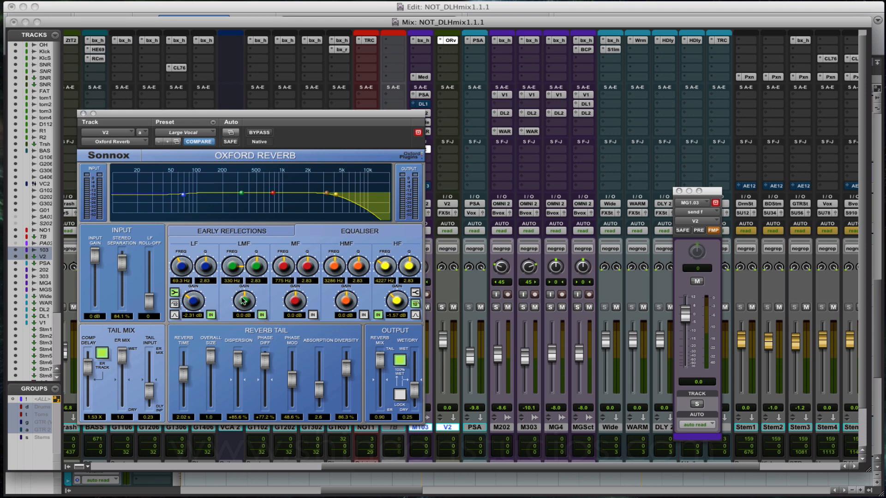
mouse_move(245, 299)
left_mouse_down()
mouse_move(240, 317)
mouse_move(243, 297)
left_mouse_up()
Audition the V2 reverb, close its plug-in window, and lower the V2 fader to -6.4 dB.
key("space")
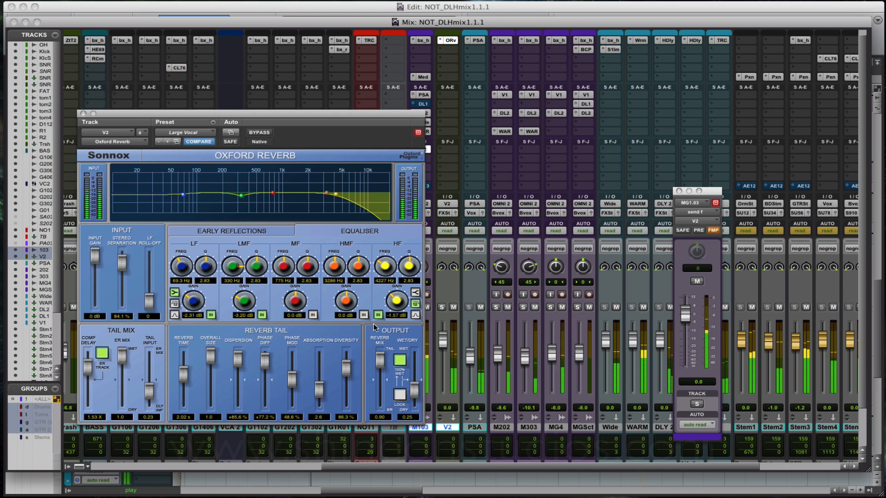
left_click(83, 114)
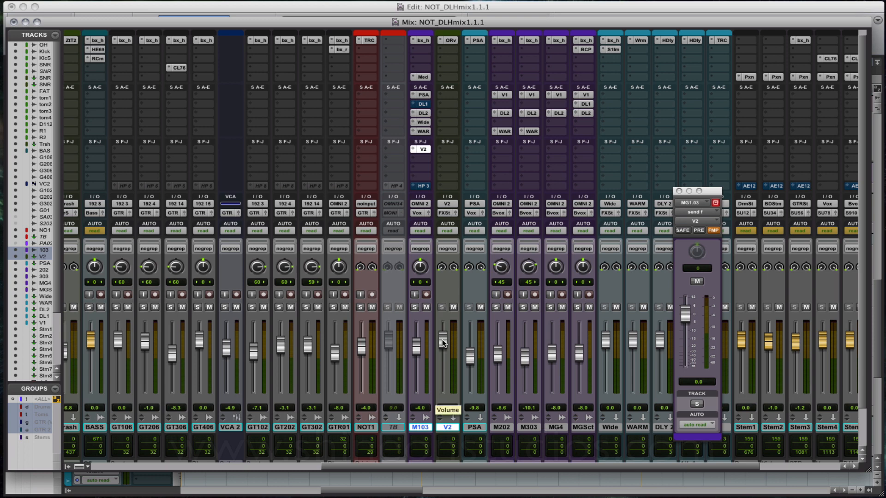
left_click_drag(443, 342, 445, 354)
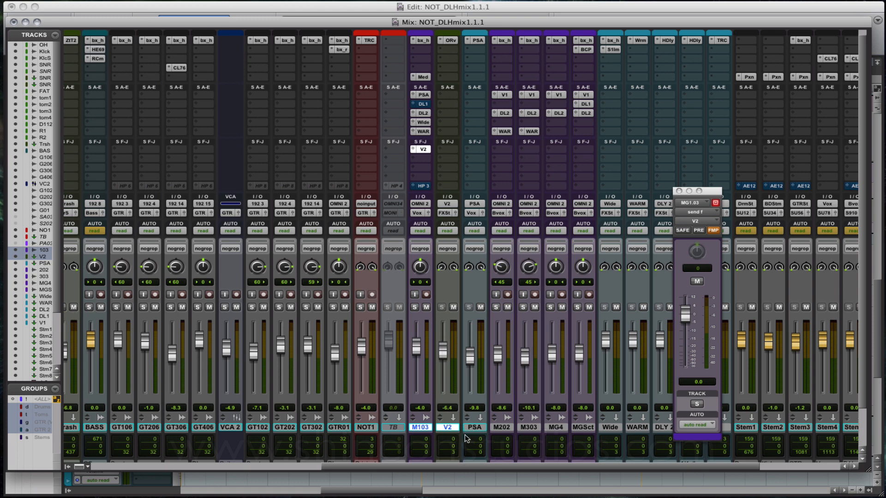
key("space")
Move the V2 track to between V1 and Stem1, and close the floating send F window.
left_click(447, 428)
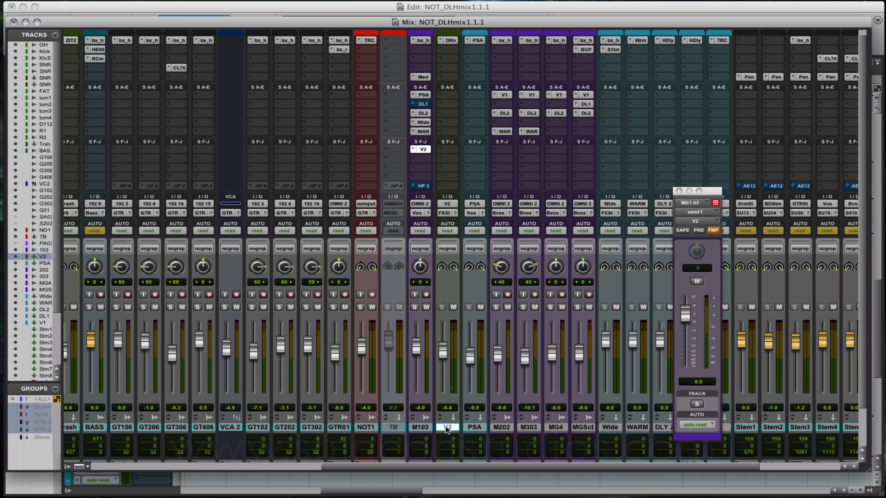
left_click_drag(455, 429, 731, 426)
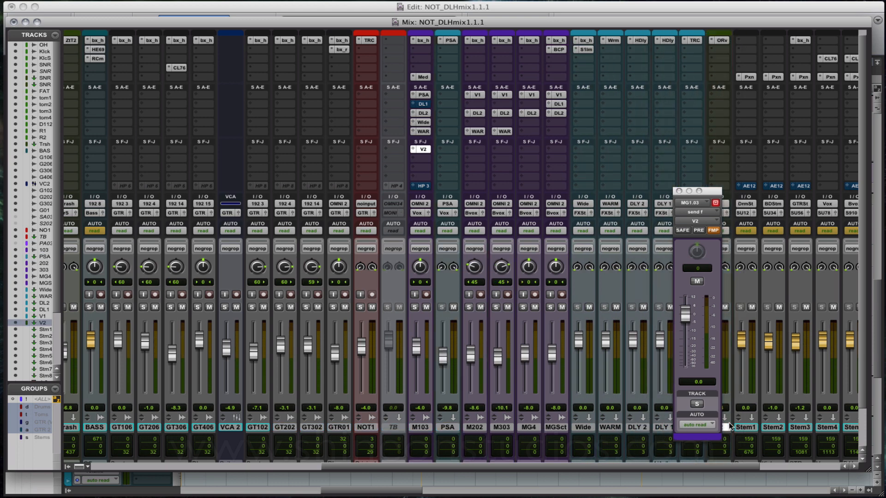
left_click(679, 191)
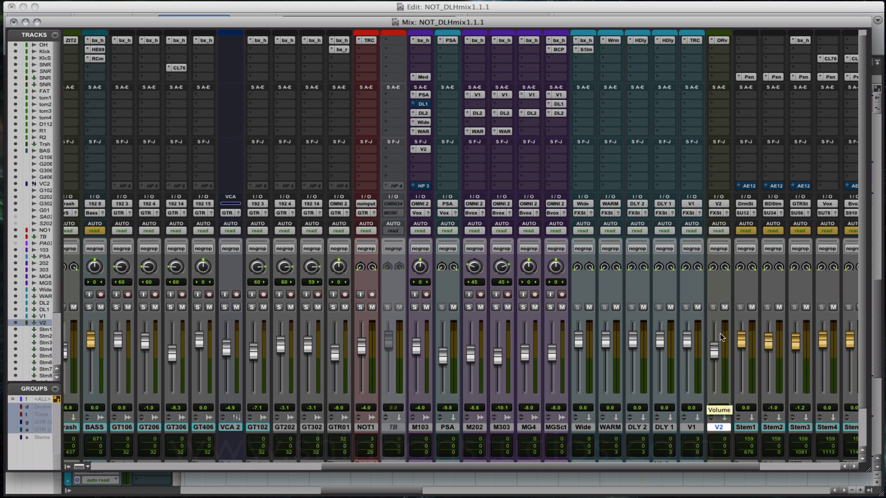
Lower the V2 fader to -11.7 dB and set the track's automation mode to touch.
left_click_drag(716, 352, 715, 358)
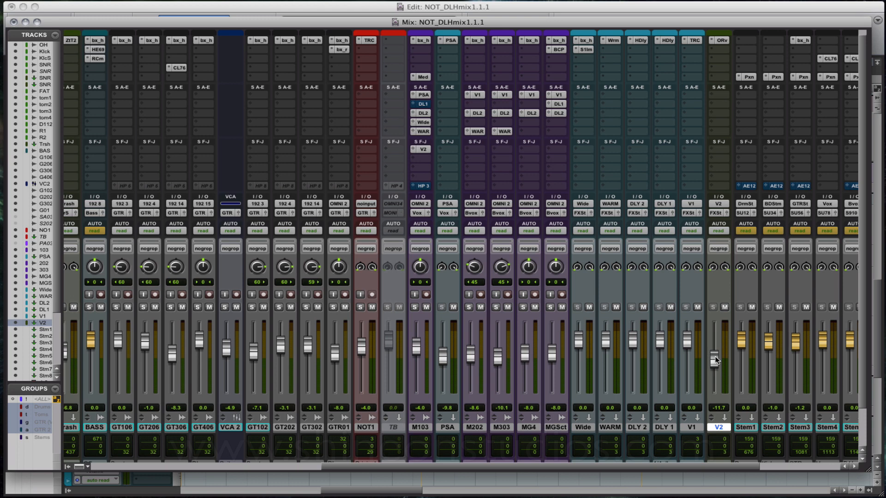
left_click(720, 232)
left_click(726, 241)
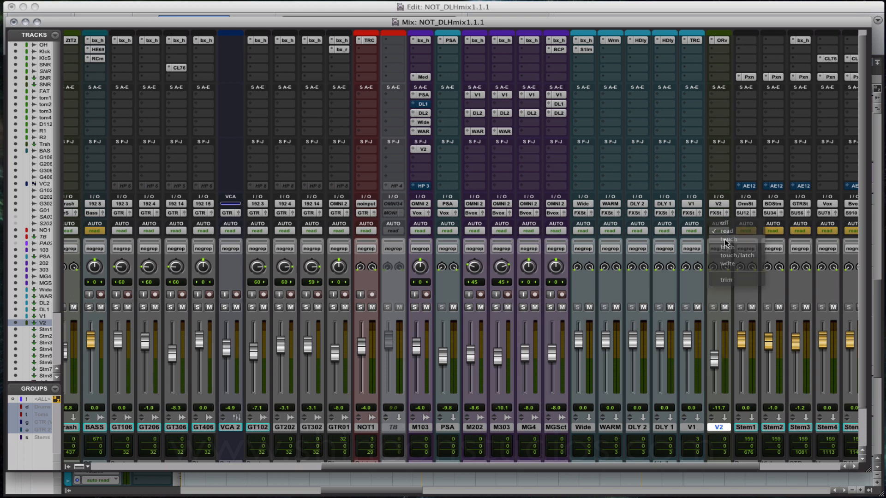
Pull the V2 track's volume fader all the way down as the starting level for its automation.
key("super+equal")
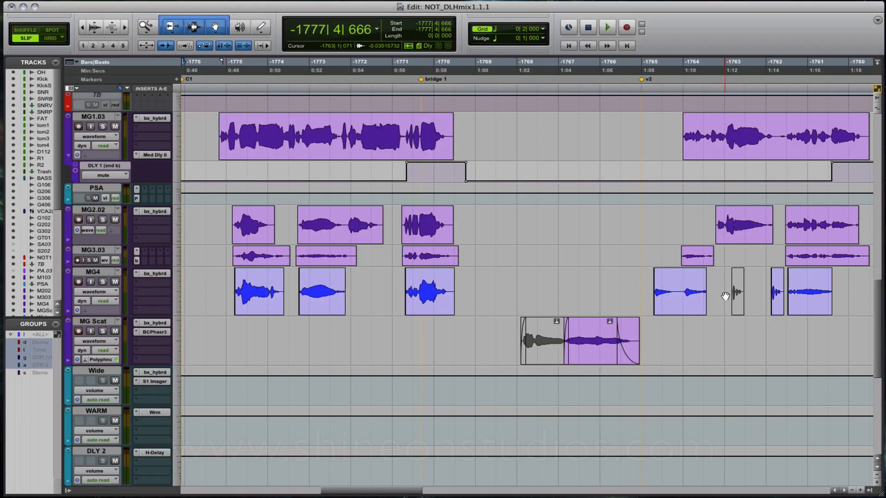
scroll(880, 296, "down", 5)
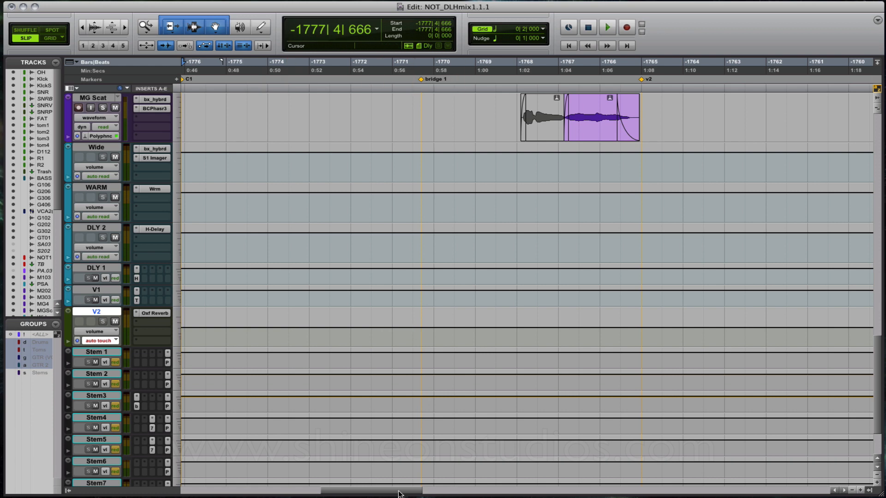
left_click_drag(400, 492, 346, 492)
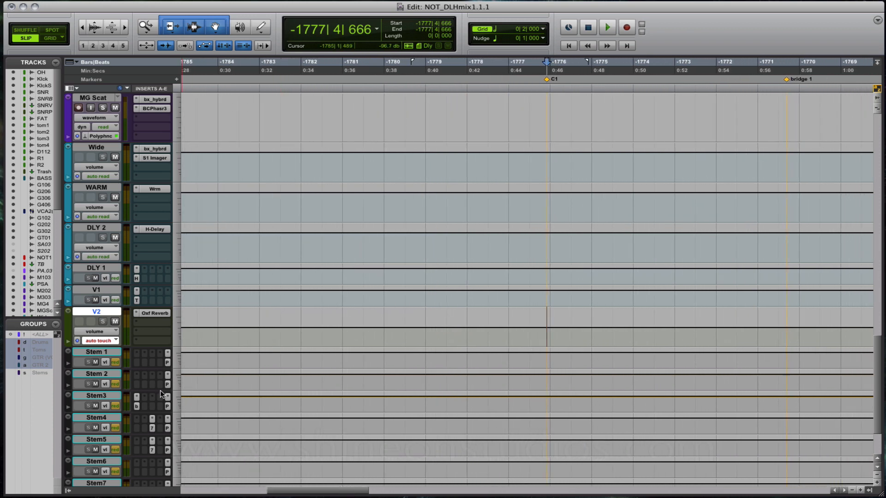
key("super+equal")
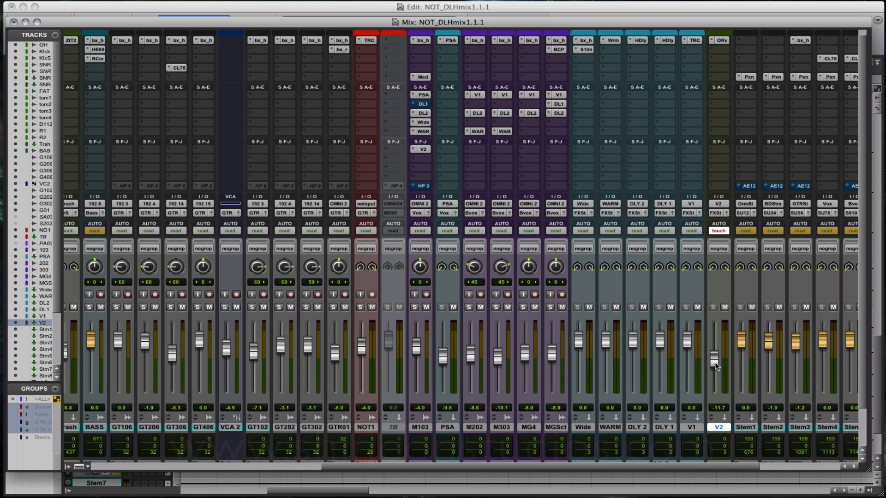
left_click_drag(714, 362, 714, 410)
Record a V2 volume ride in touch mode, playing from about bar -1780 through the chorus to just past the bridge 1 marker.
key("super+equal")
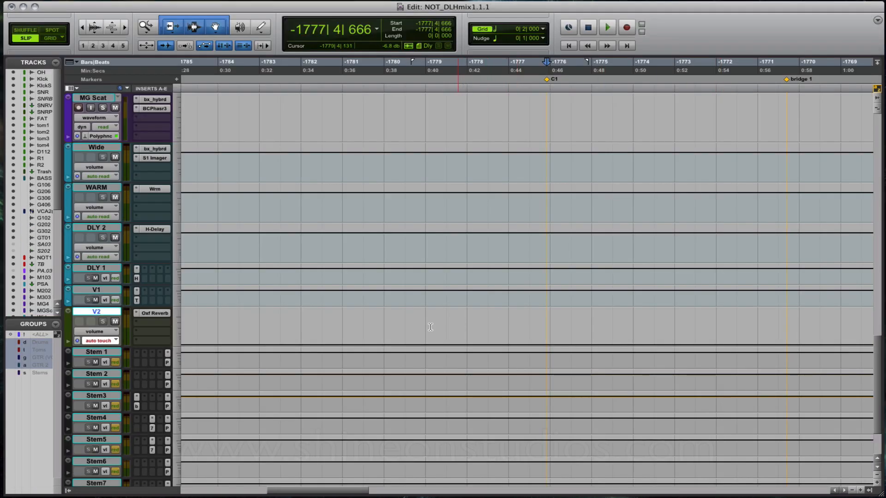
left_click(386, 326)
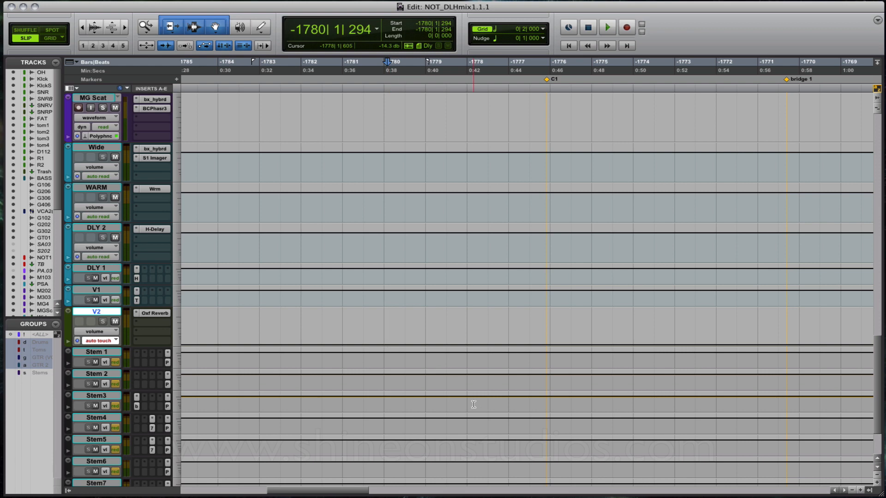
key("space")
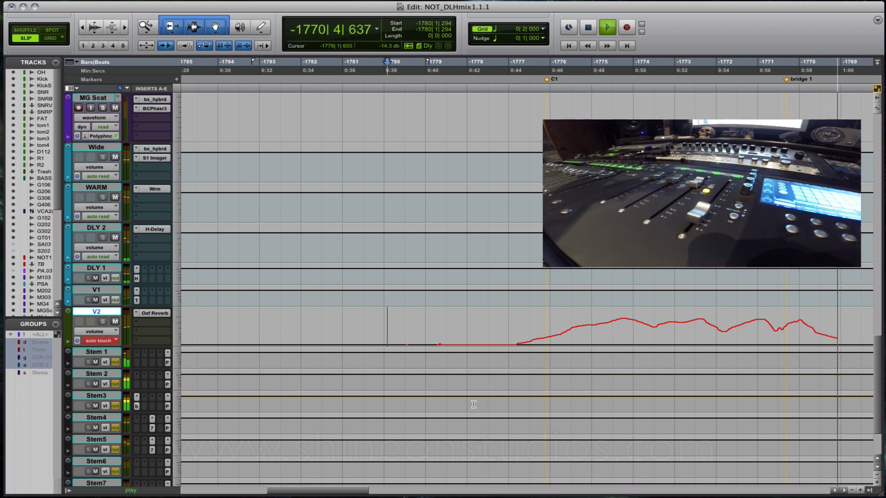
key("space")
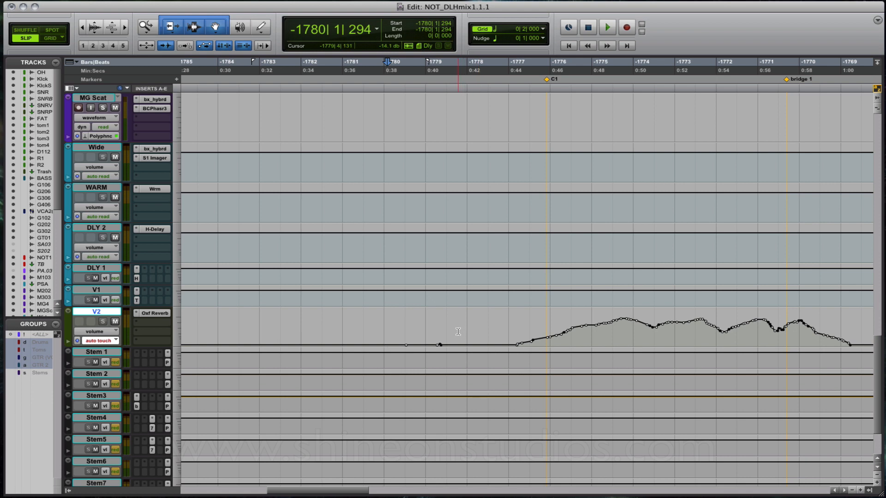
Delete the stray V2 volume breakpoints around bars -1780 to -1779, before the recorded ride begins.
left_click_drag(457, 332, 399, 333)
left_click(399, 332)
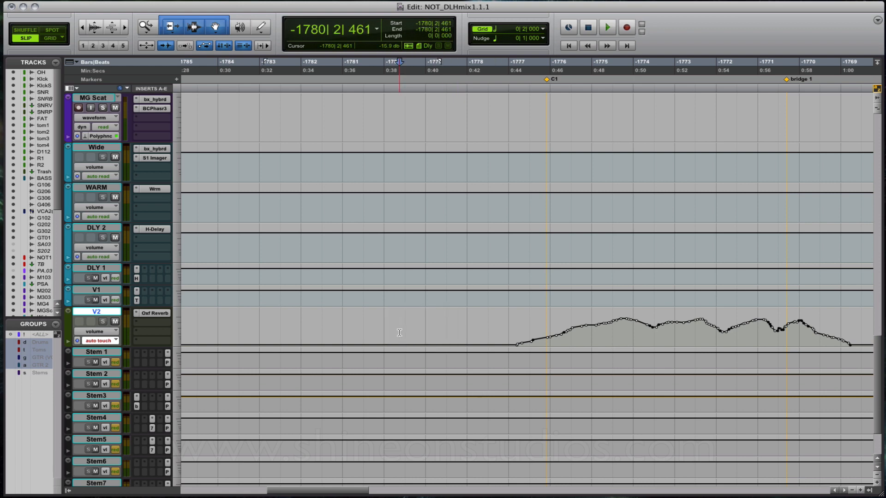